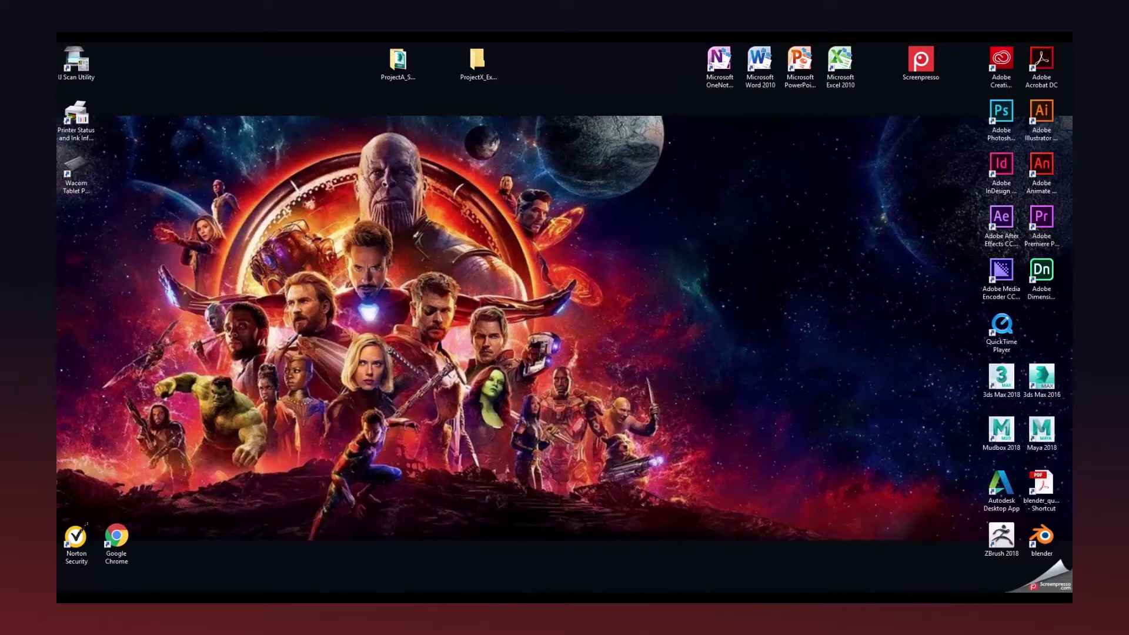
Bring Chrome back, go to the Week 1 Materials page and scroll to its Materials list.
{"action": "left_click", "coordinate": [403, 603]}
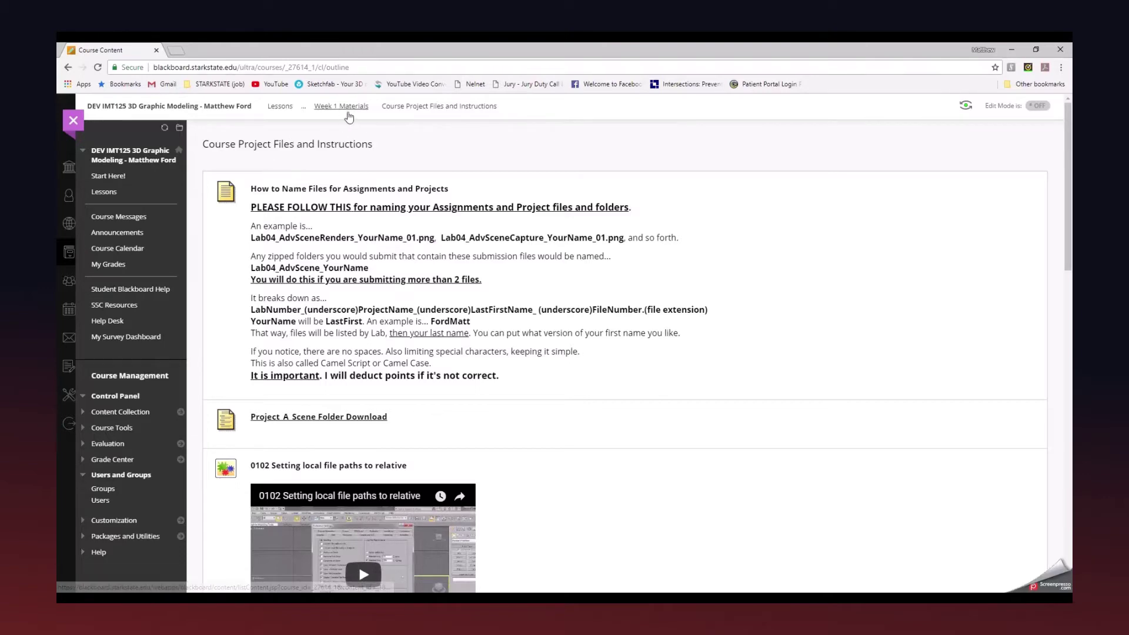
{"action": "left_click", "coordinate": [334, 113]}
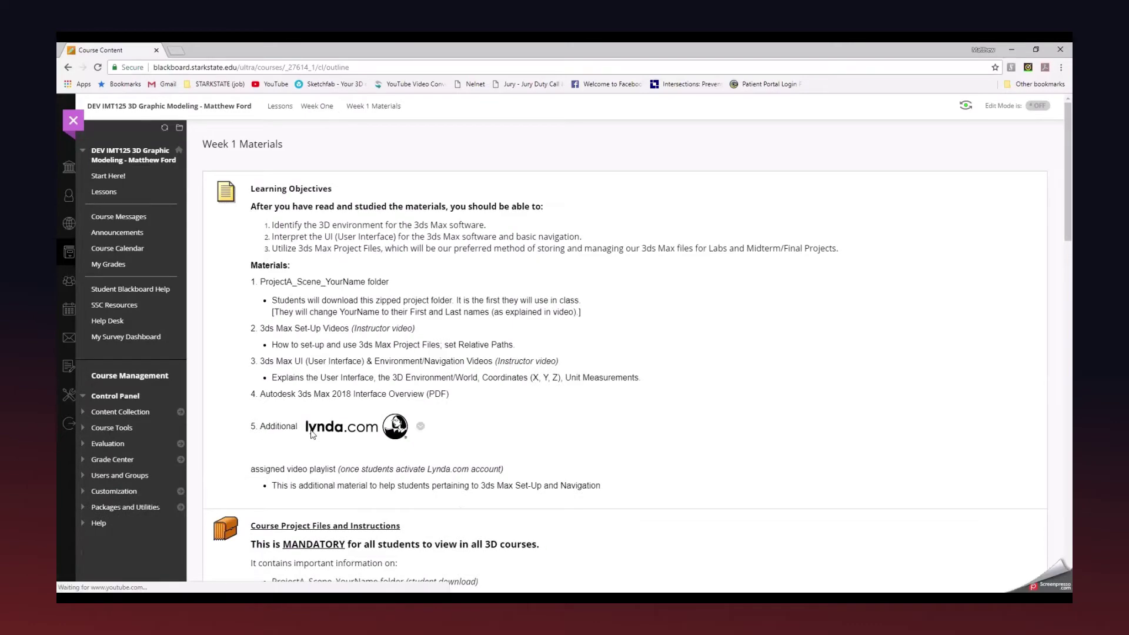
{"action": "scroll", "coordinate": [311, 432], "scroll_direction": "down", "scroll_amount": 3}
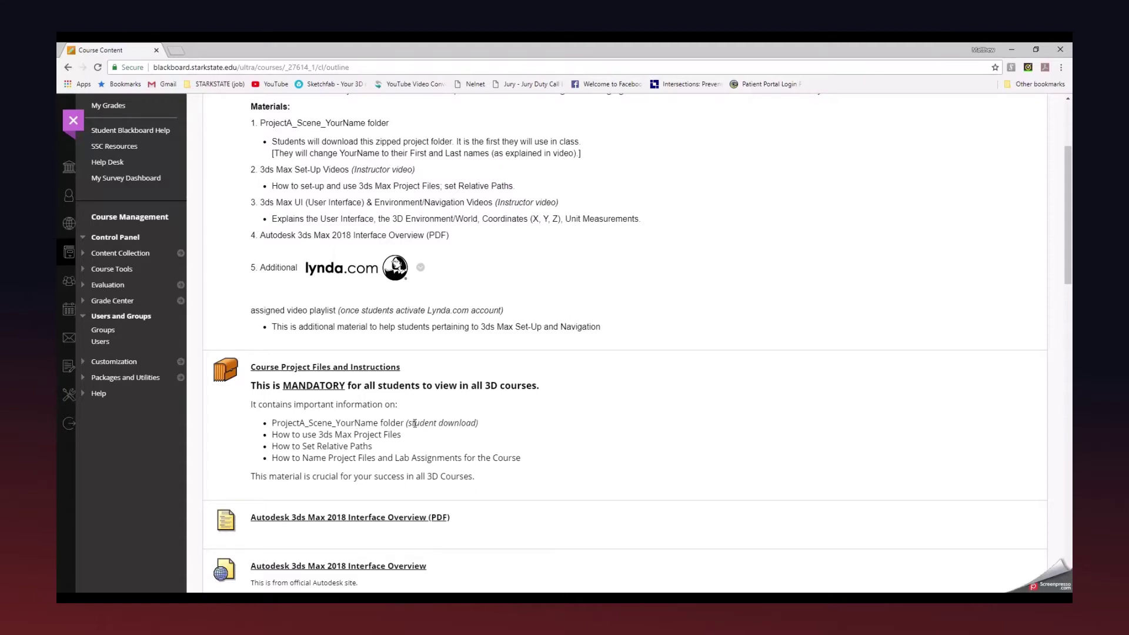
Open Course Project Files and Instructions and highlight the example file names, including Lab04_AdvScene_YourName.
{"action": "left_click", "coordinate": [365, 367]}
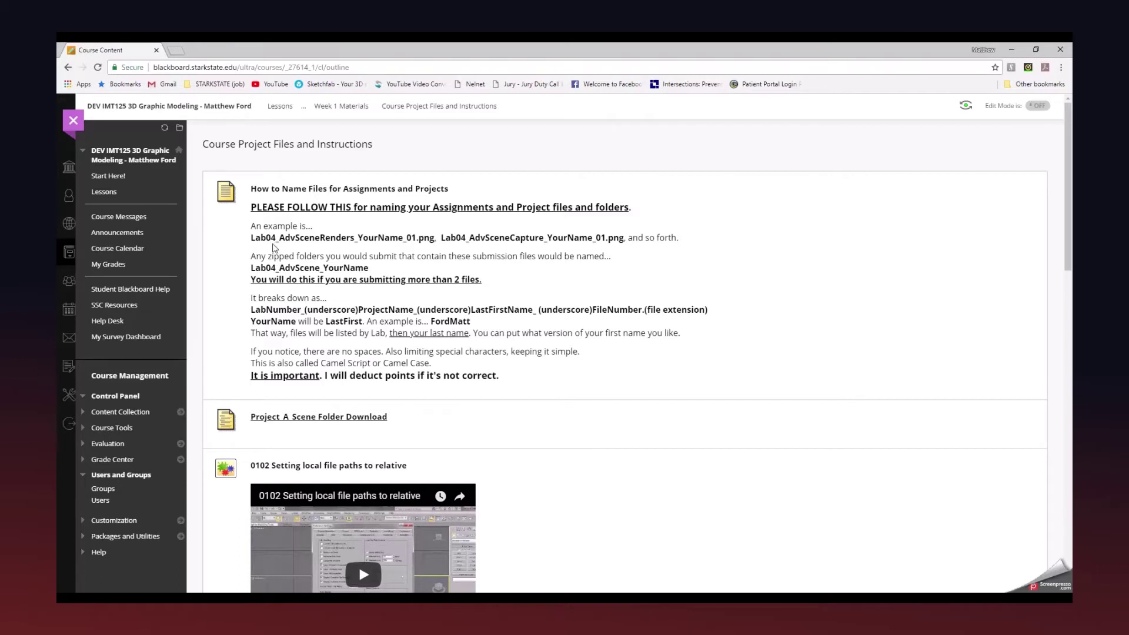
{"action": "left_click_drag", "start_coordinate": [251, 238], "coordinate": [434, 243]}
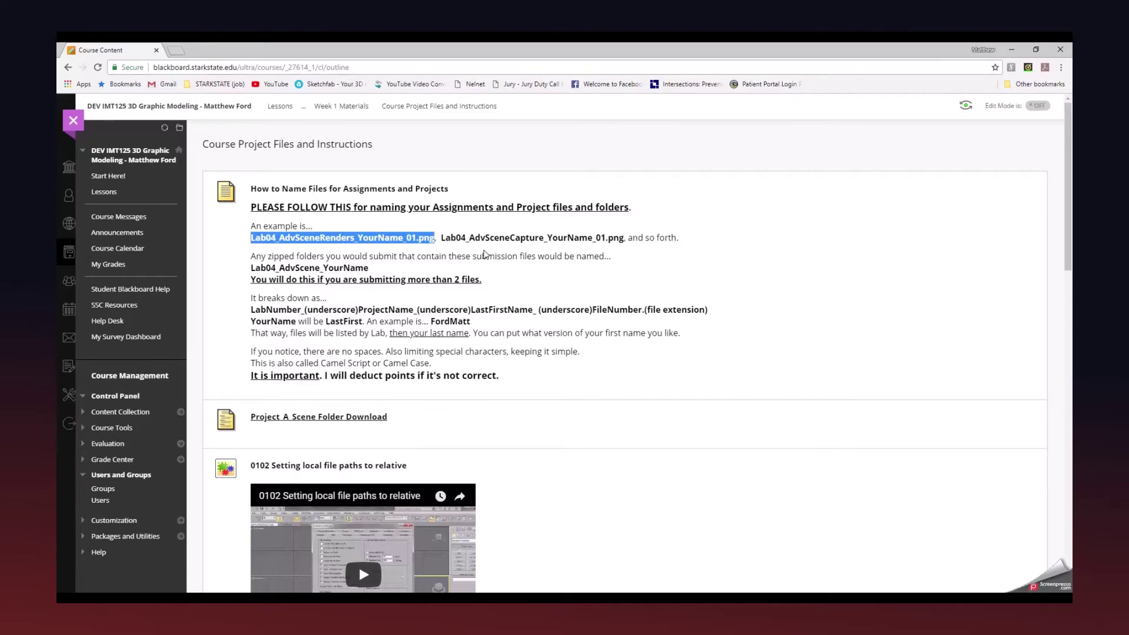
{"action": "left_click", "coordinate": [486, 245]}
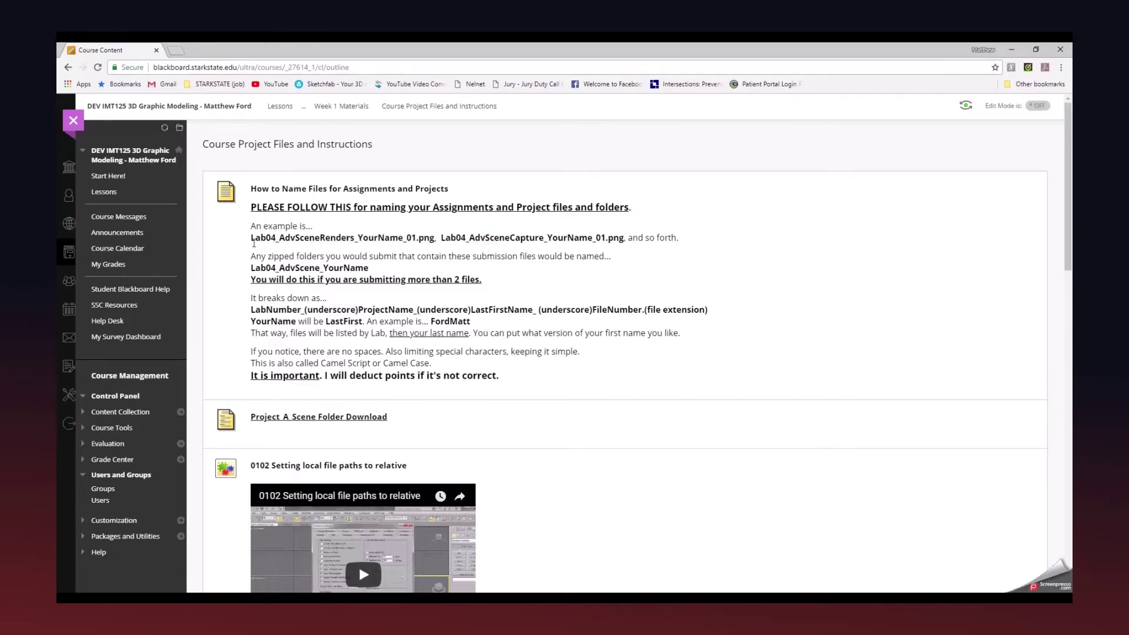
{"action": "left_click_drag", "start_coordinate": [251, 237], "coordinate": [353, 242]}
{"action": "left_click_drag", "start_coordinate": [509, 237], "coordinate": [545, 238]}
{"action": "left_click", "coordinate": [327, 274]}
{"action": "left_click_drag", "start_coordinate": [251, 269], "coordinate": [378, 268]}
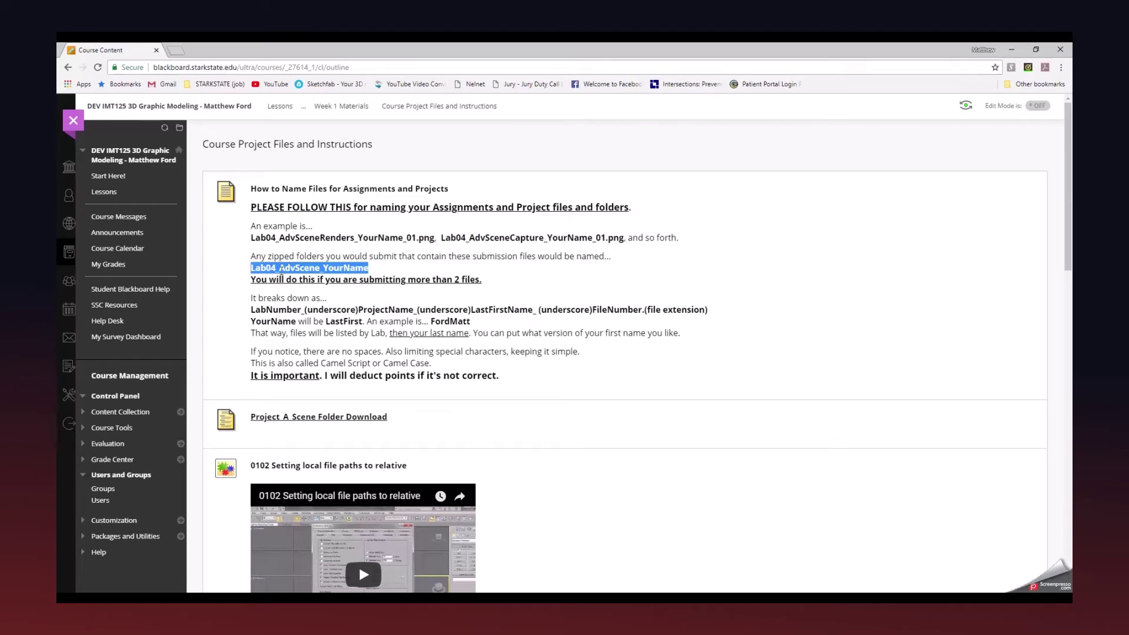
{"action": "left_click", "coordinate": [265, 310]}
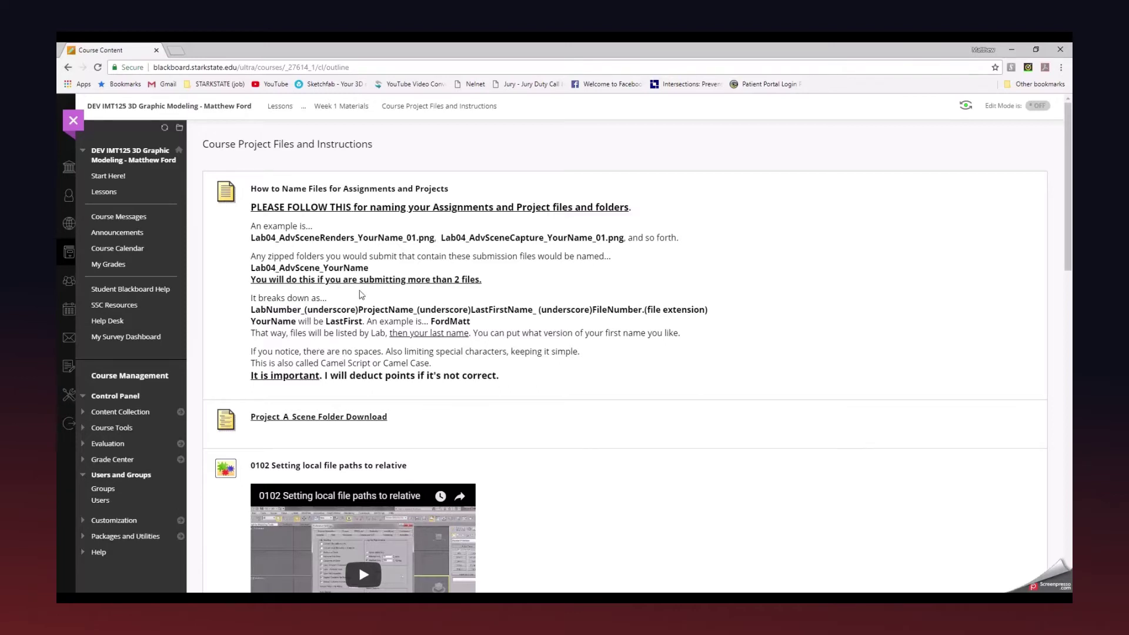
{"action": "scroll", "coordinate": [345, 319], "scroll_direction": "down", "scroll_amount": 1}
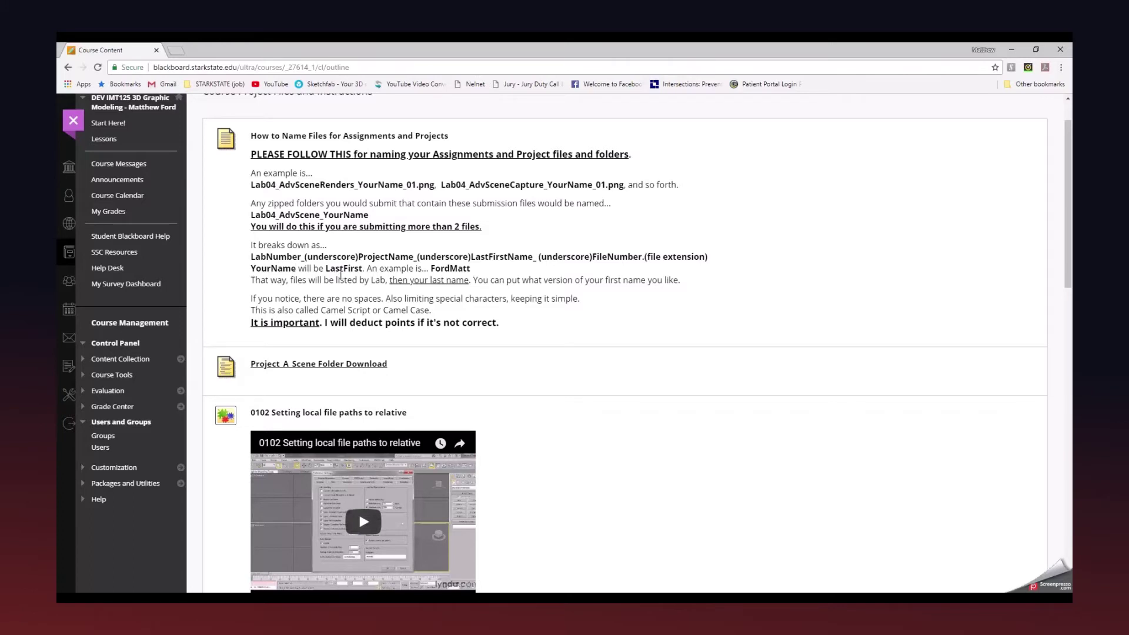
{"action": "scroll", "coordinate": [341, 275], "scroll_direction": "down", "scroll_amount": 2}
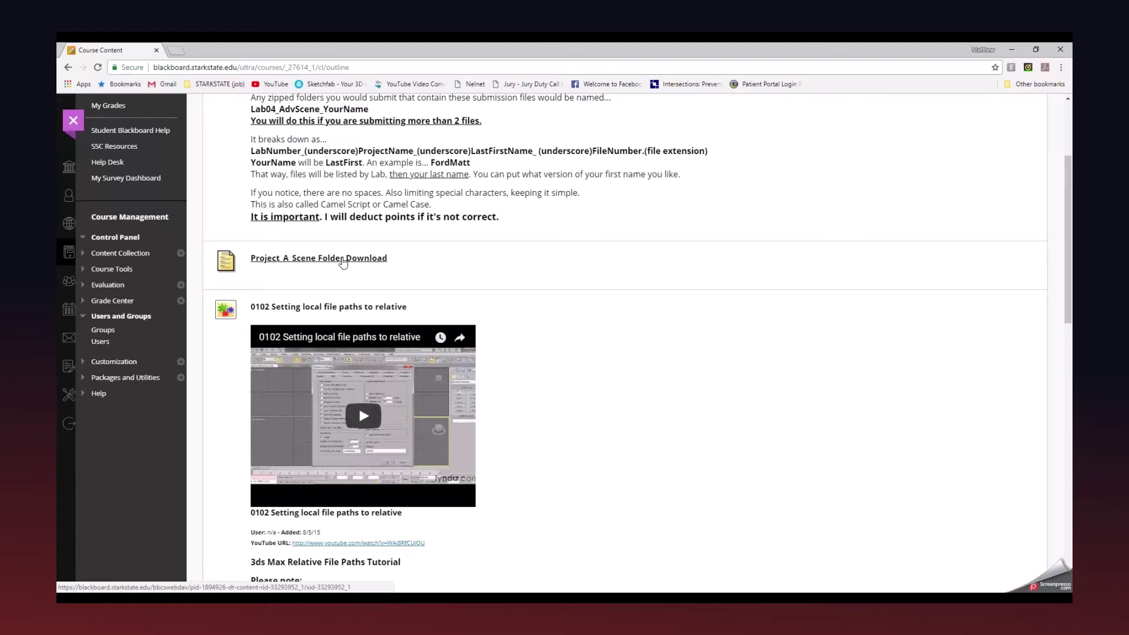
{"action": "left_click", "coordinate": [344, 259]}
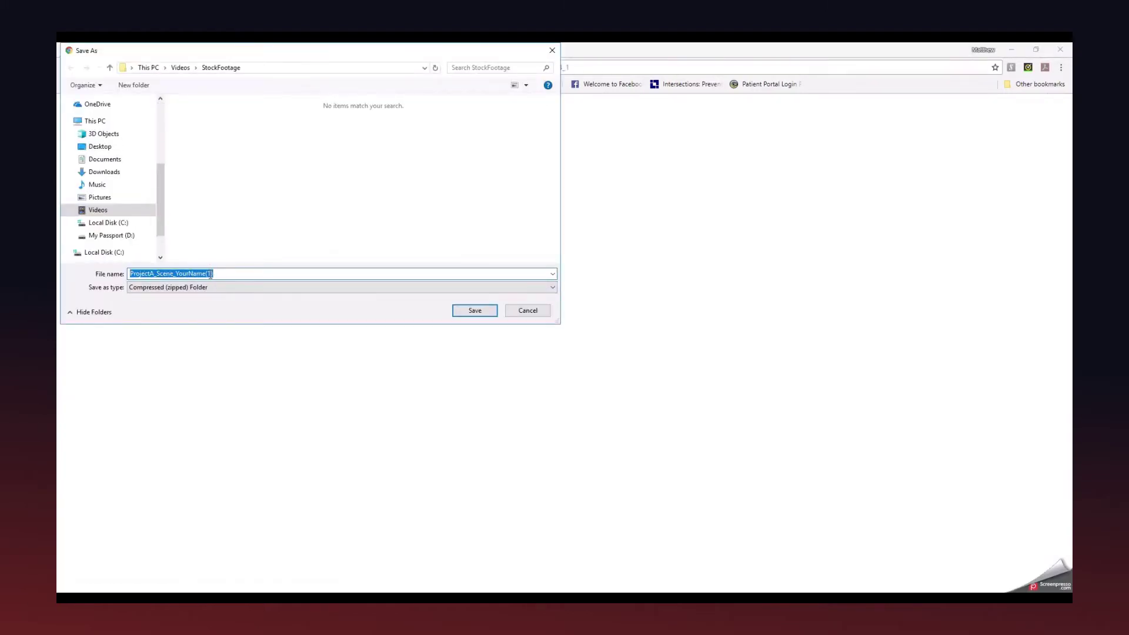
{"action": "left_click", "coordinate": [520, 311]}
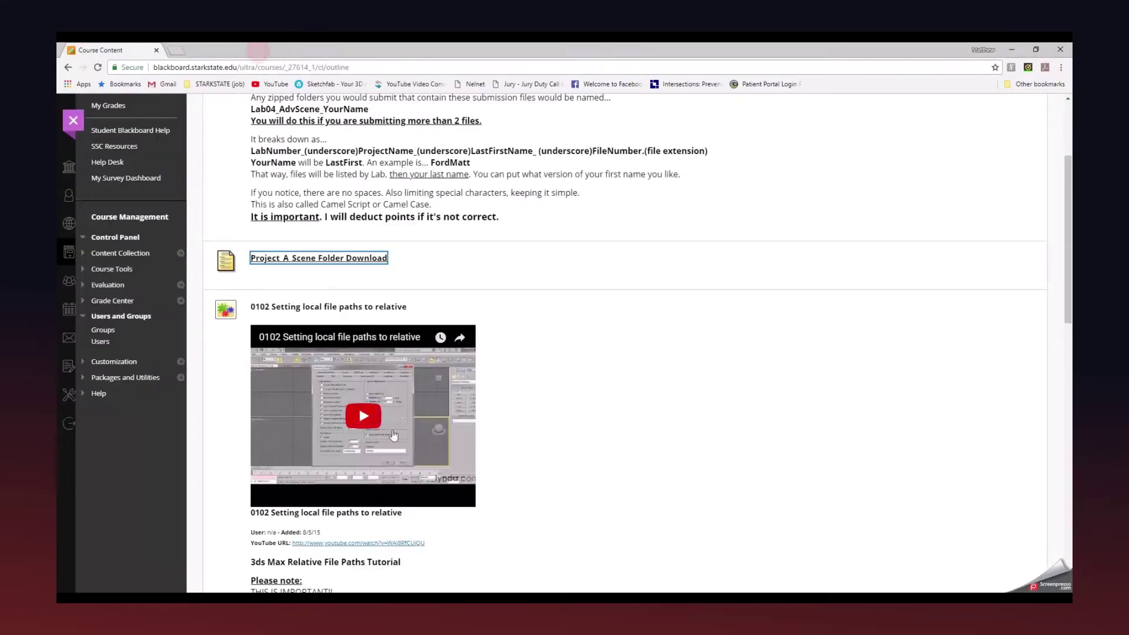
{"action": "left_click", "coordinate": [482, 266]}
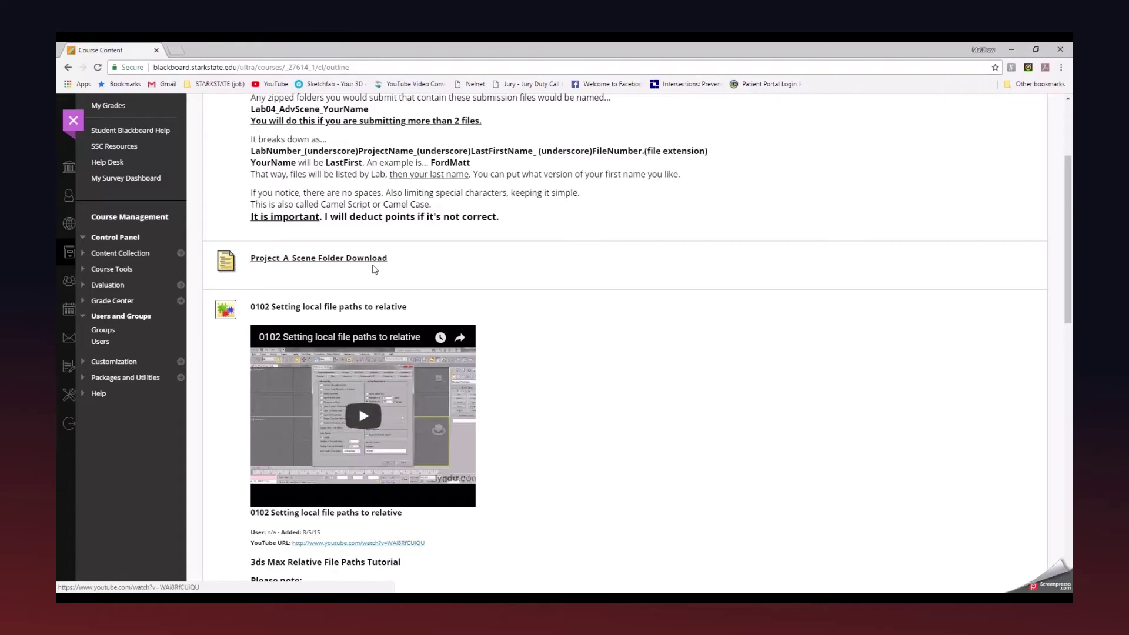
{"action": "scroll", "coordinate": [374, 269], "scroll_direction": "up", "scroll_amount": 2}
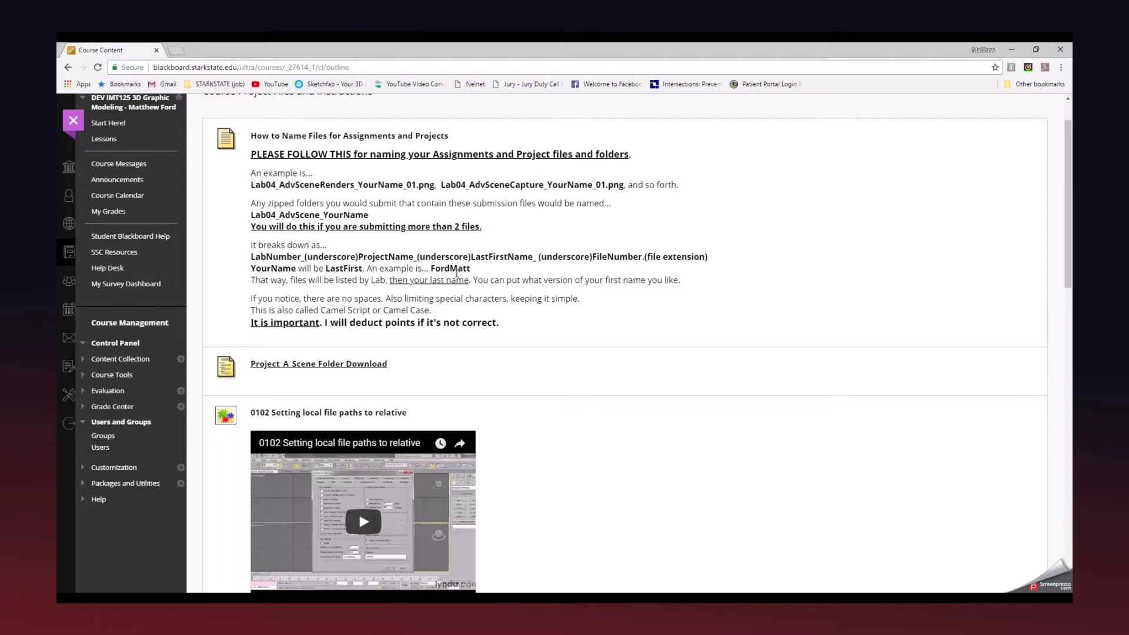
{"action": "scroll", "coordinate": [456, 273], "scroll_direction": "up", "scroll_amount": 1}
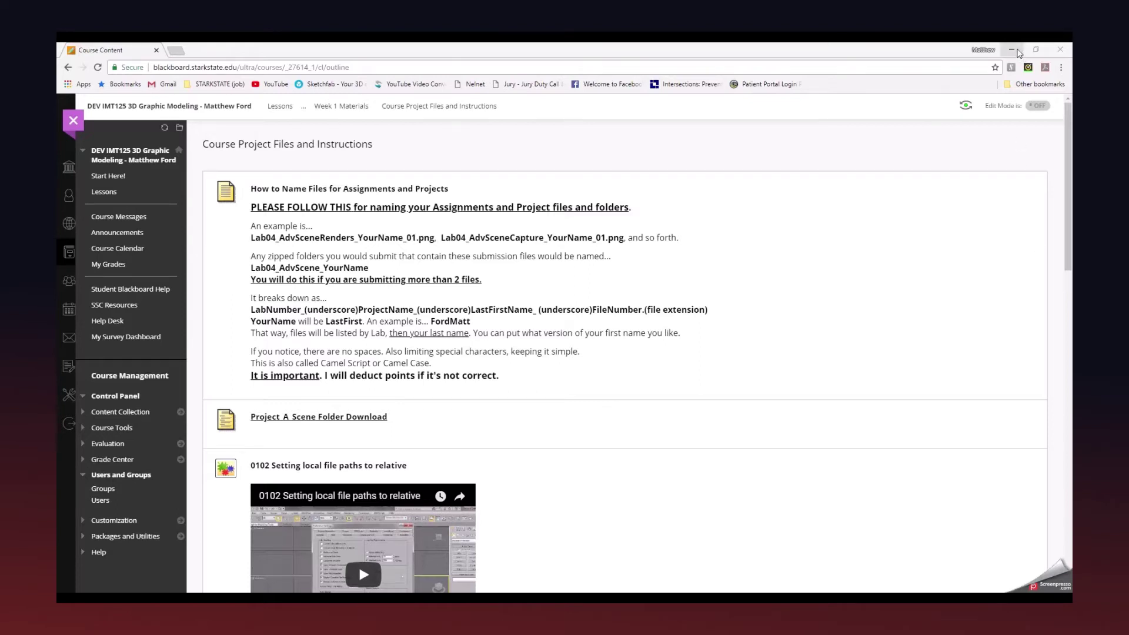
Open the desktop ProjectX_Example_YourName folder in File Explorer and move its window up and right.
{"action": "left_click", "coordinate": [1014, 50]}
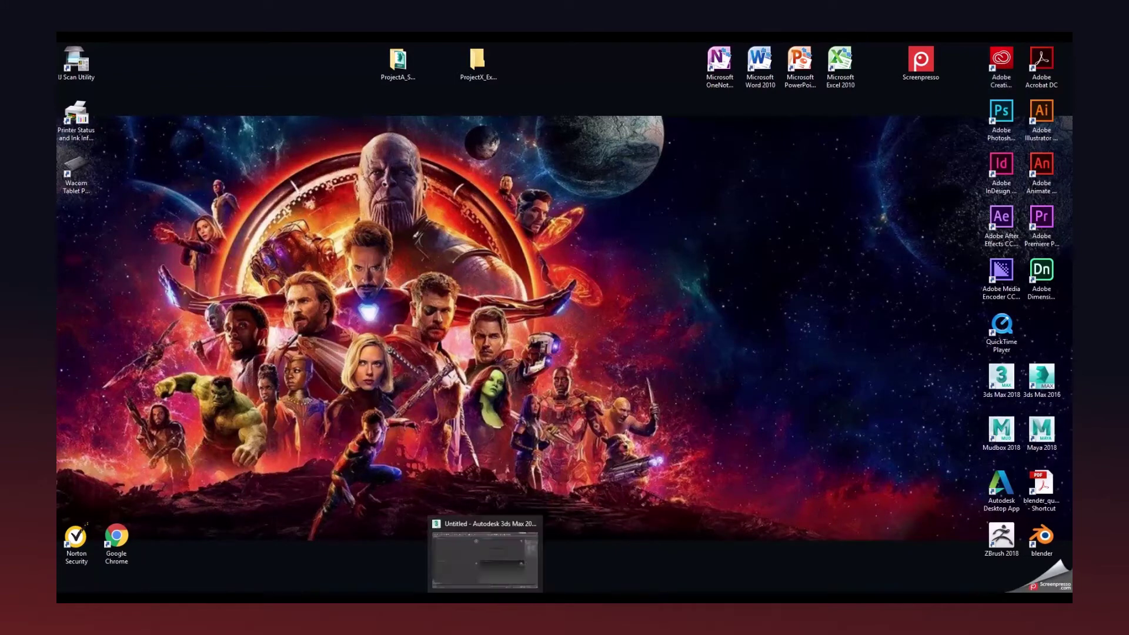
{"action": "left_click_drag", "start_coordinate": [371, 107], "coordinate": [494, 51]}
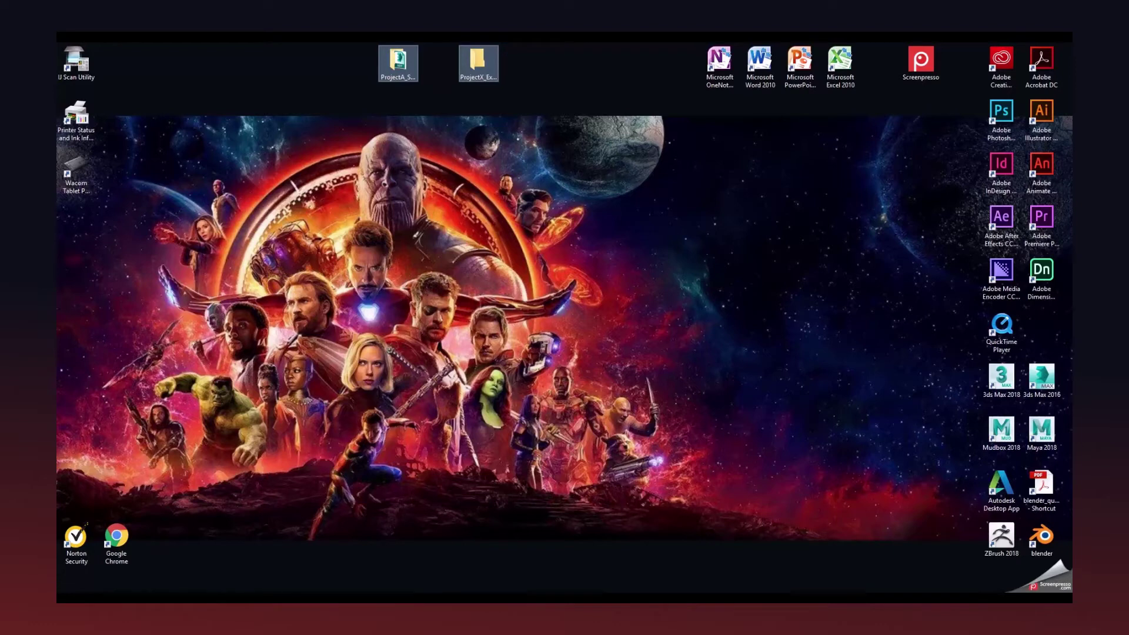
{"action": "key", "text": "Return"}
{"action": "left_click_drag", "start_coordinate": [704, 247], "coordinate": [817, 188]}
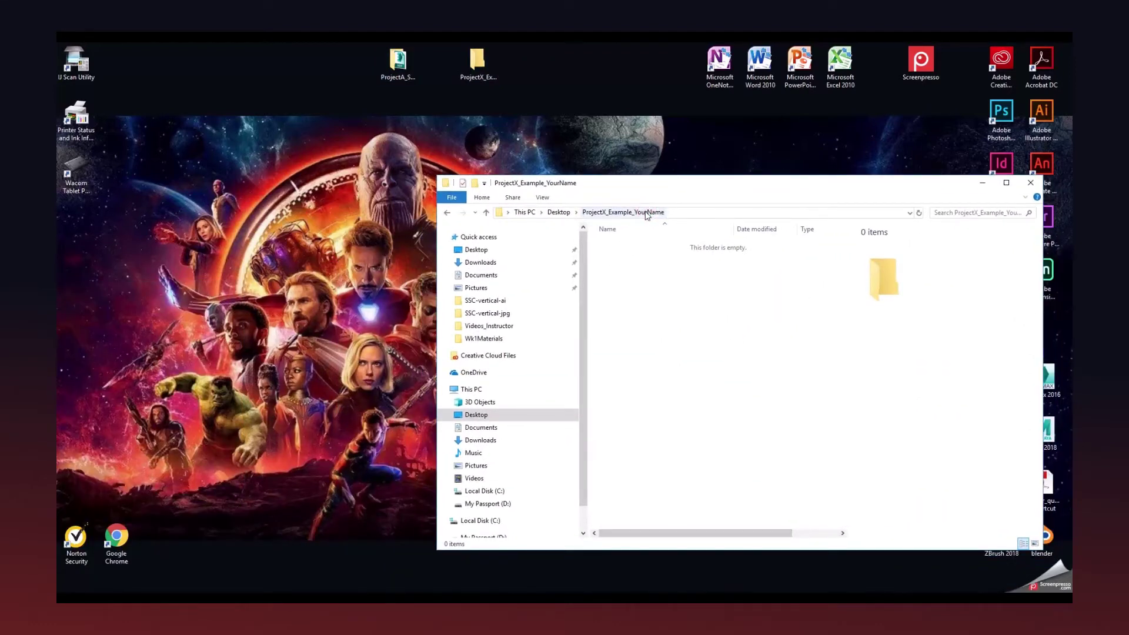
{"action": "right_click", "coordinate": [535, 103]}
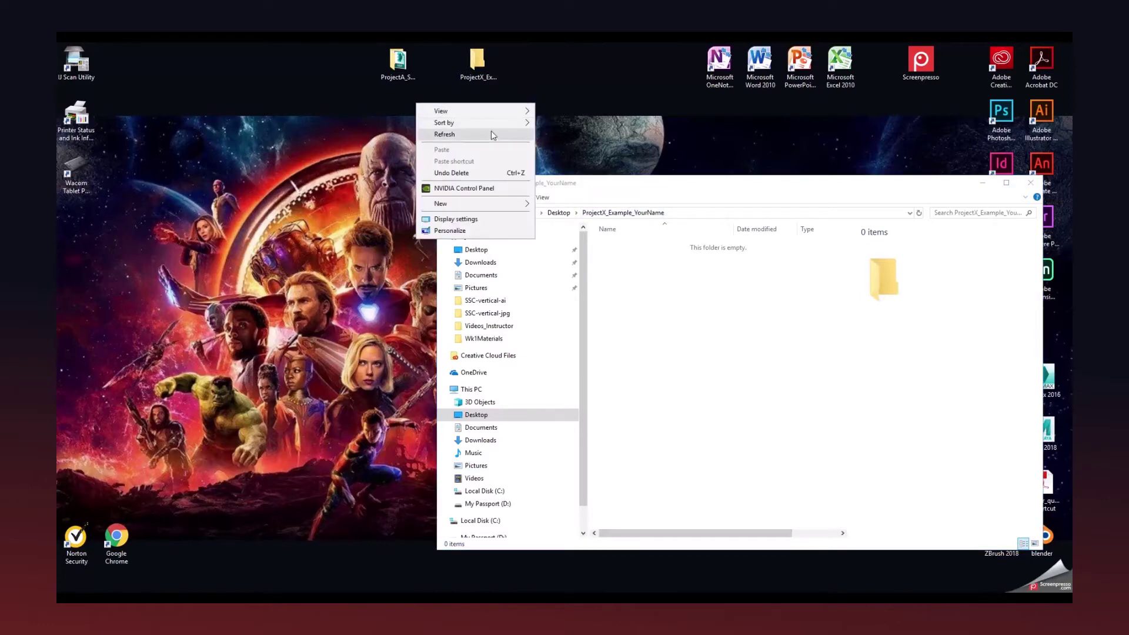
{"action": "mouse_move", "coordinate": [470, 210]}
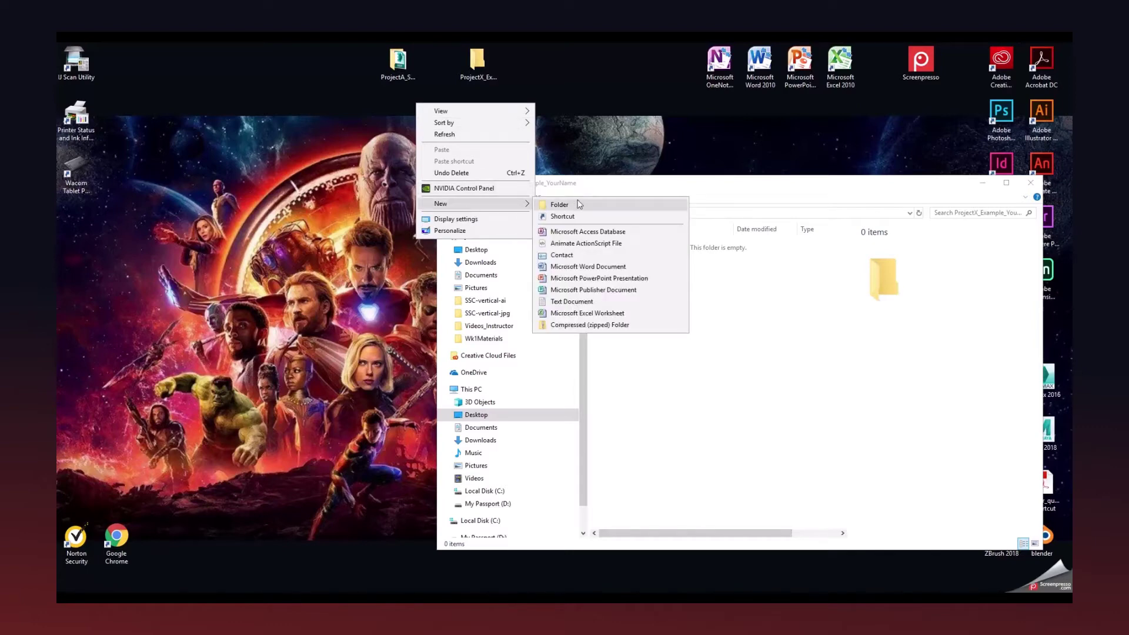
{"action": "left_click", "coordinate": [566, 116]}
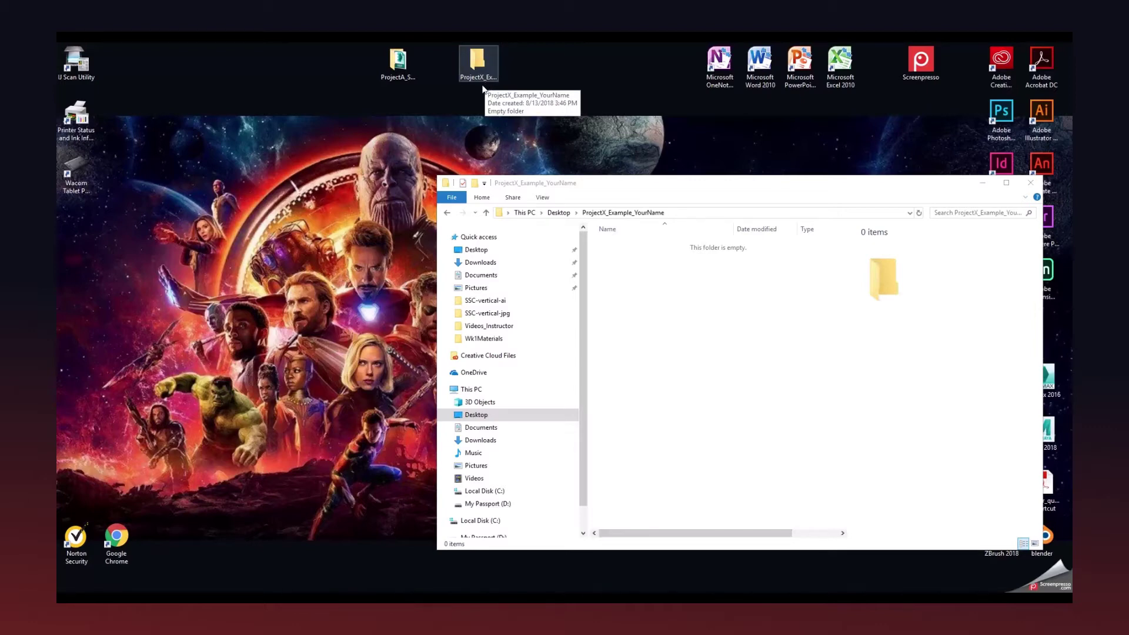
Bring the ProjectA_Scene_YourName window into view and open its scenes folder.
{"action": "left_click", "coordinate": [409, 75]}
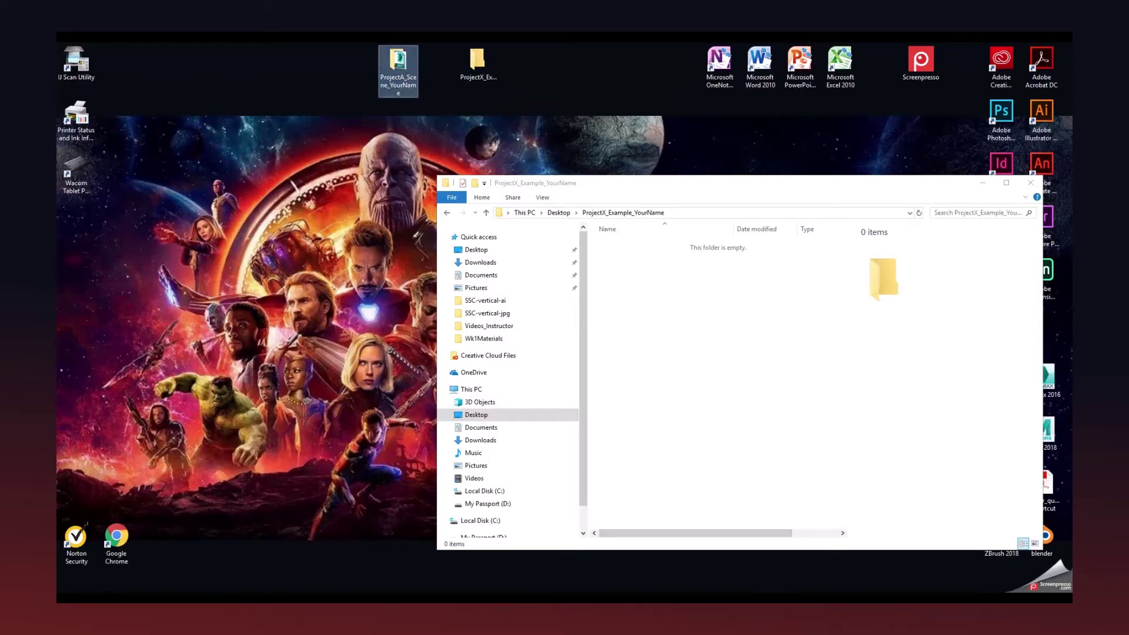
{"action": "left_click_drag", "start_coordinate": [57, 220], "coordinate": [587, 152]}
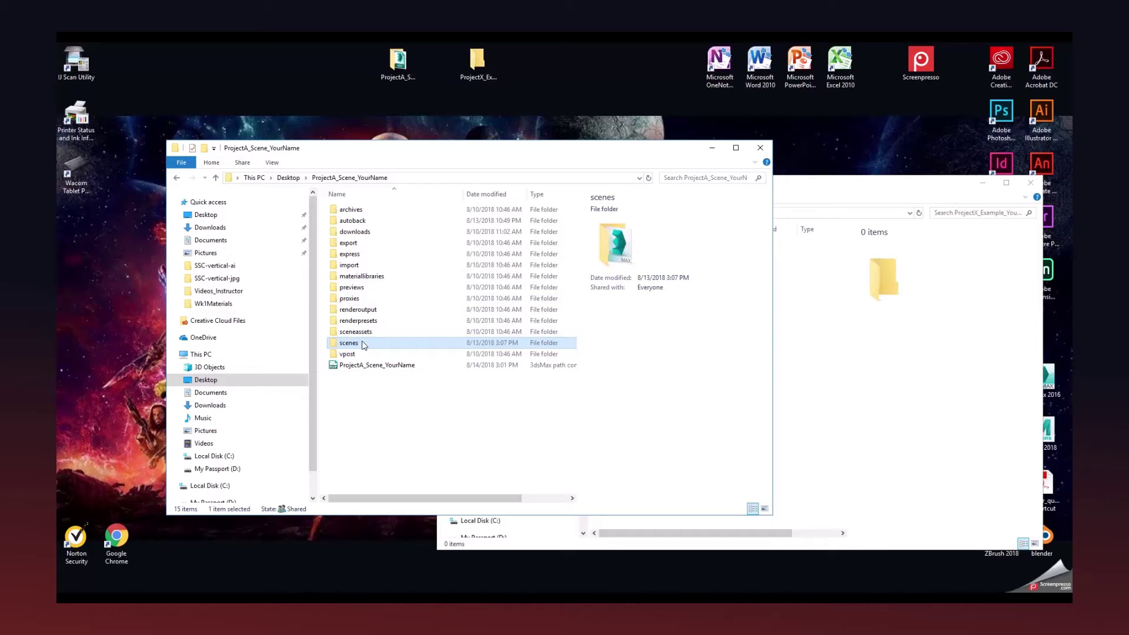
{"action": "left_click", "coordinate": [362, 343]}
{"action": "left_click", "coordinate": [379, 345]}
{"action": "double_click", "coordinate": [381, 344]}
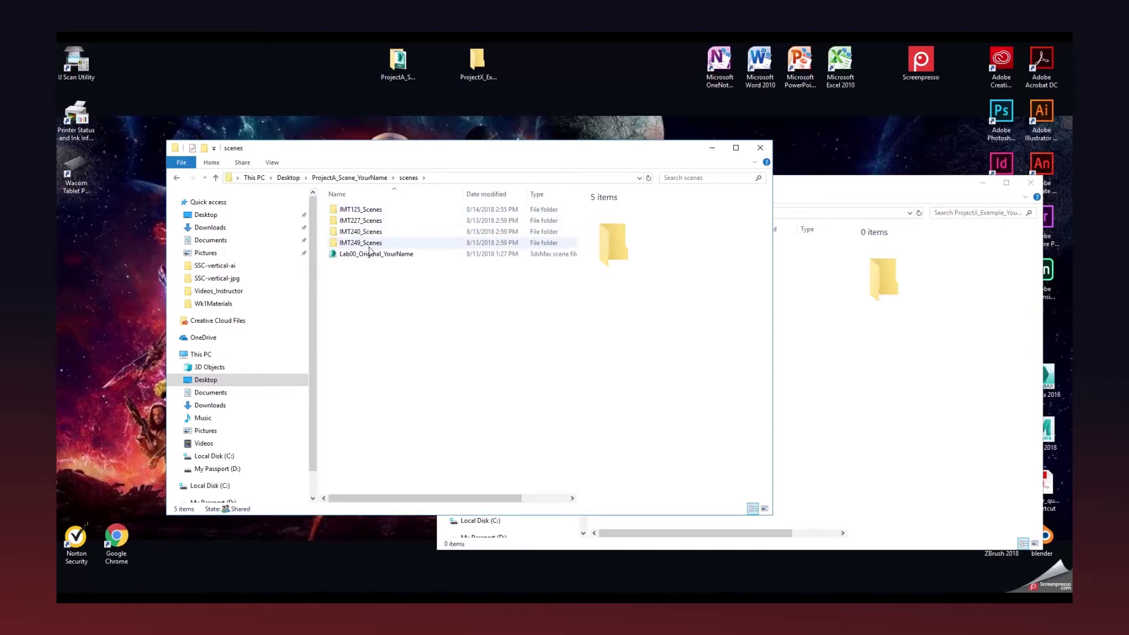
Drag the scenes and ProjectX_Example_YourName windows off the left edge of the screen.
{"action": "left_click_drag", "start_coordinate": [381, 153], "coordinate": [395, 116]}
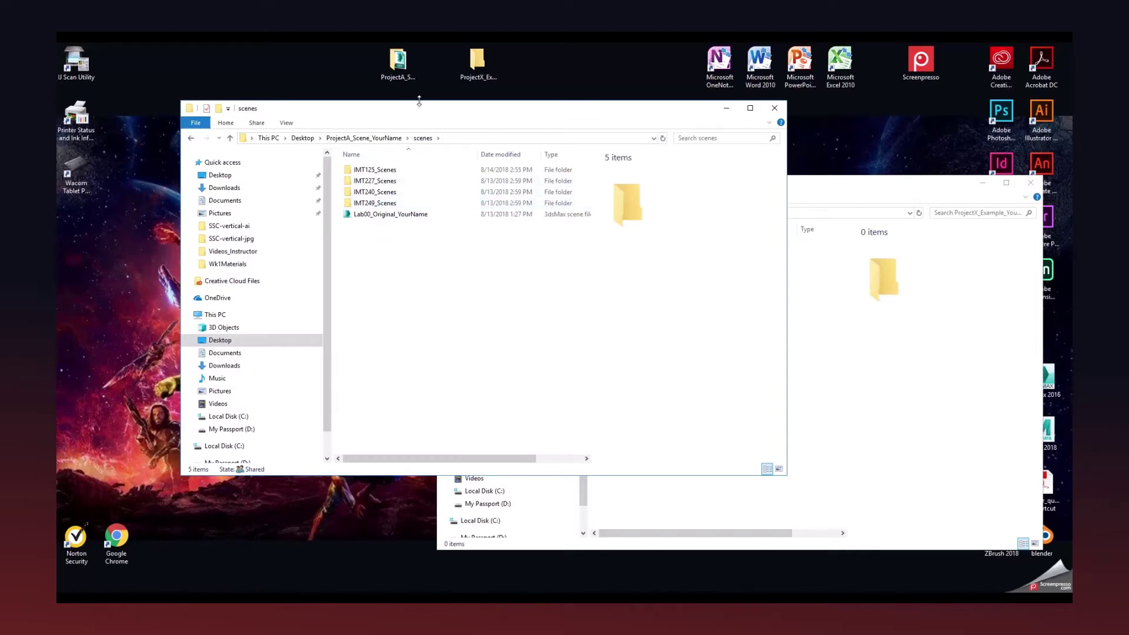
{"action": "left_click_drag", "start_coordinate": [415, 108], "coordinate": [415, 141]}
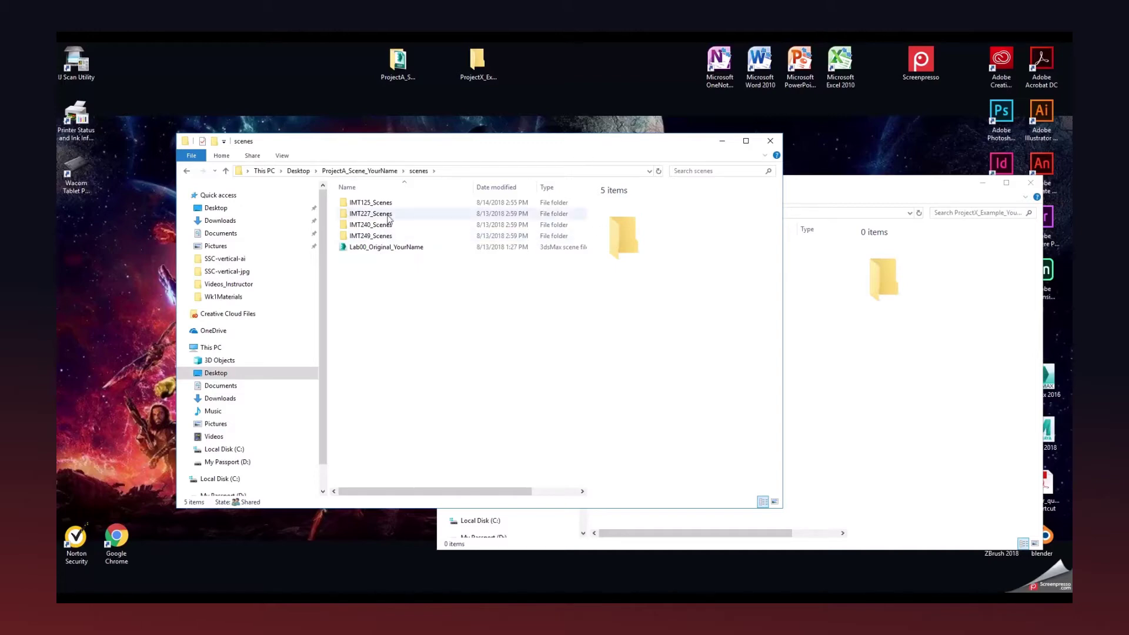
{"action": "left_click_drag", "start_coordinate": [555, 147], "coordinate": [57, 235]}
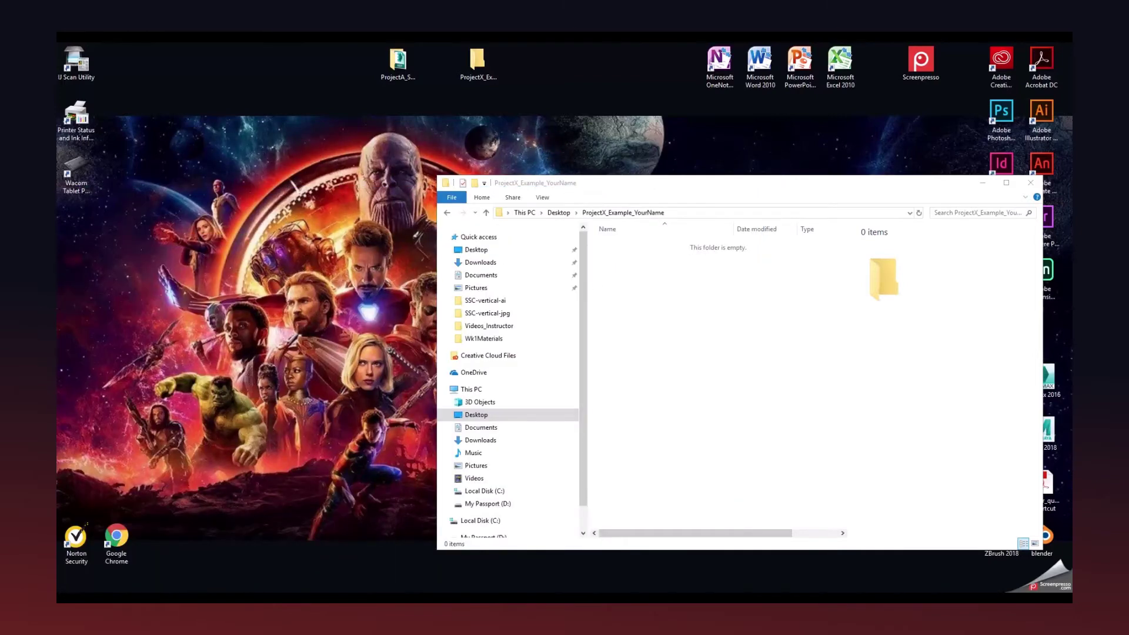
{"action": "left_click_drag", "start_coordinate": [600, 186], "coordinate": [57, 241]}
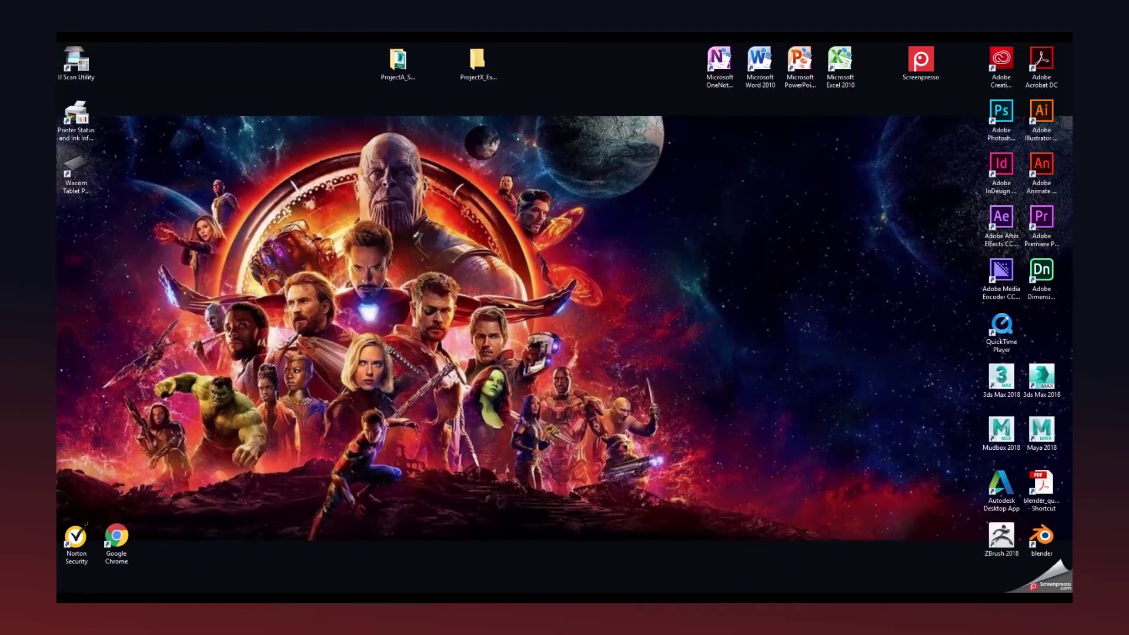
Restore the untitled 3ds Max scene from the taskbar and open the Customize menu.
{"action": "mouse_move", "coordinate": [485, 599]}
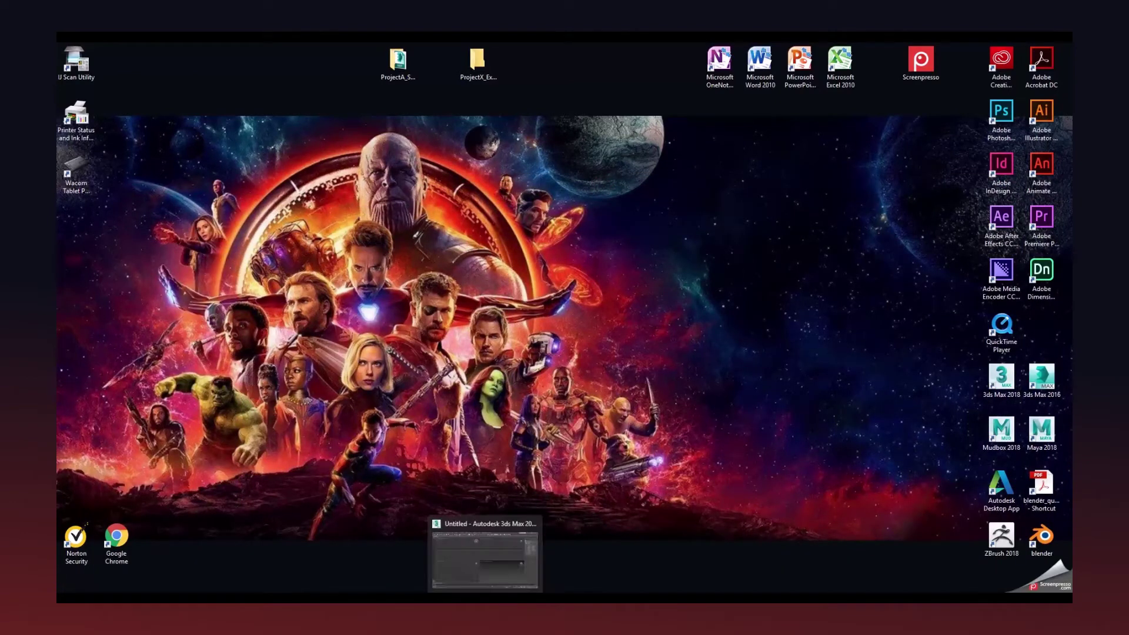
{"action": "left_click", "coordinate": [484, 556]}
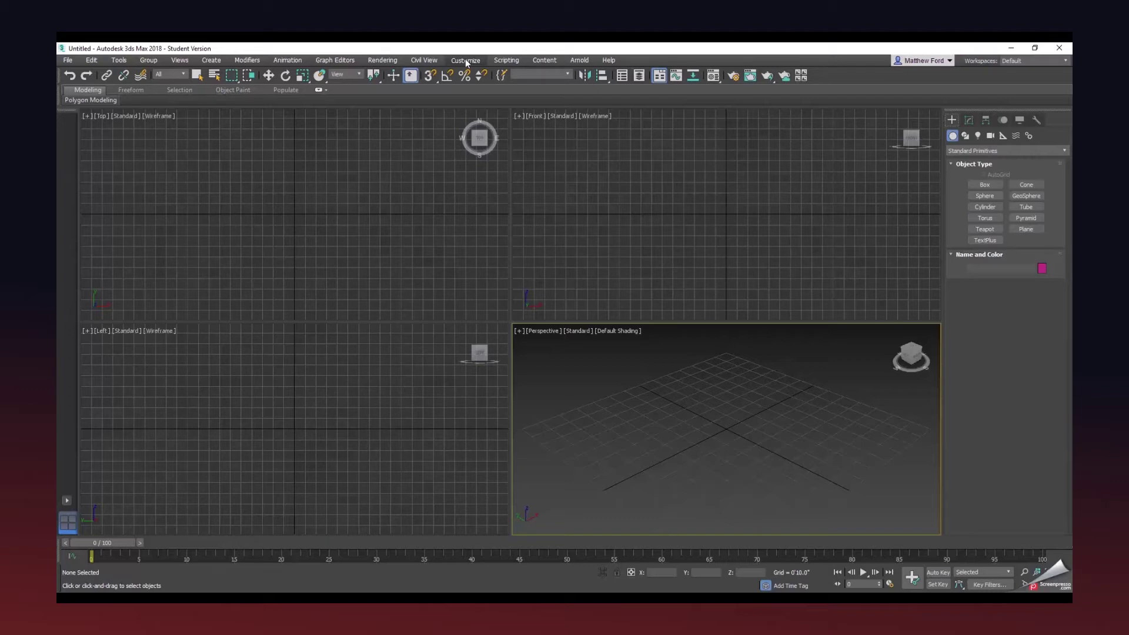
{"action": "left_click", "coordinate": [466, 63]}
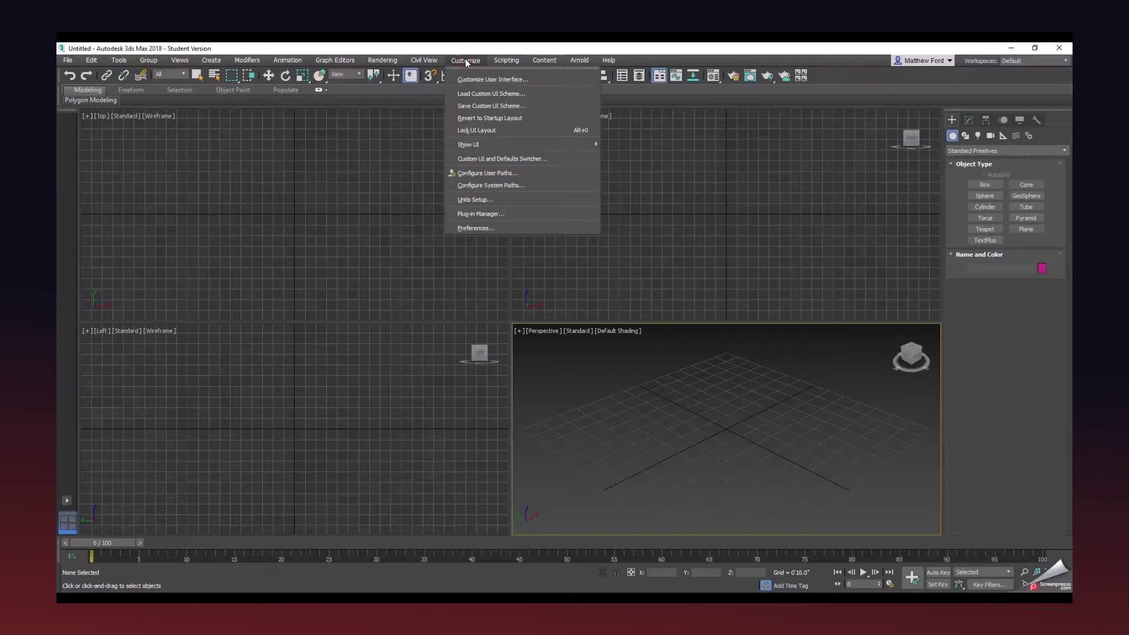
Review the General, Gamma and LUT, and Files tabs in Preference Settings, then confirm.
{"action": "left_click", "coordinate": [476, 231]}
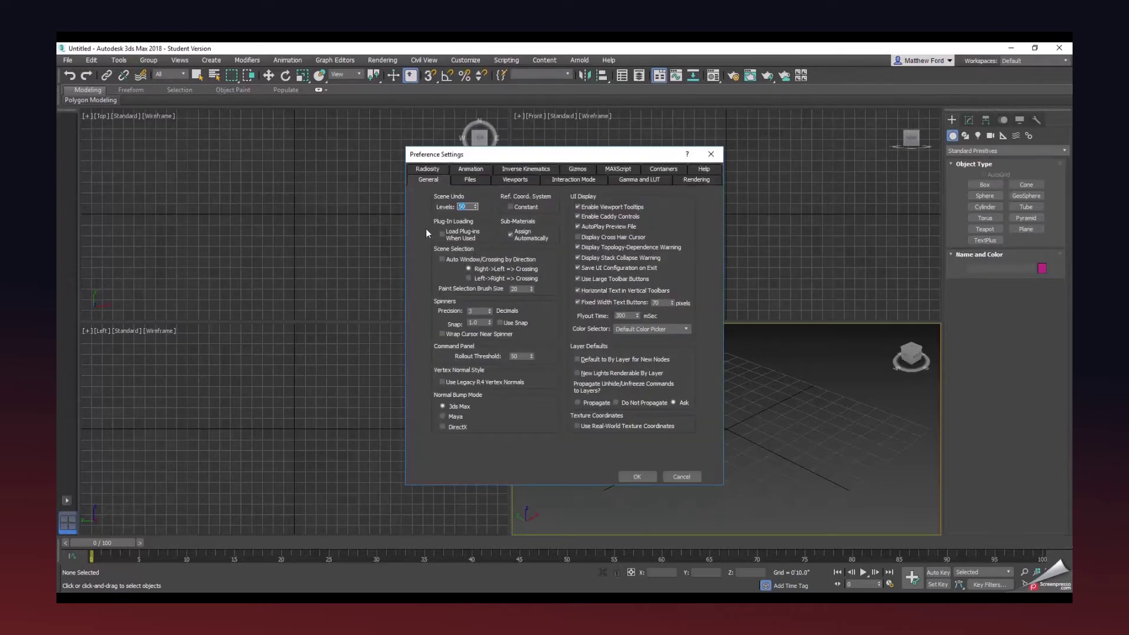
{"action": "left_click_drag", "start_coordinate": [465, 156], "coordinate": [410, 165]}
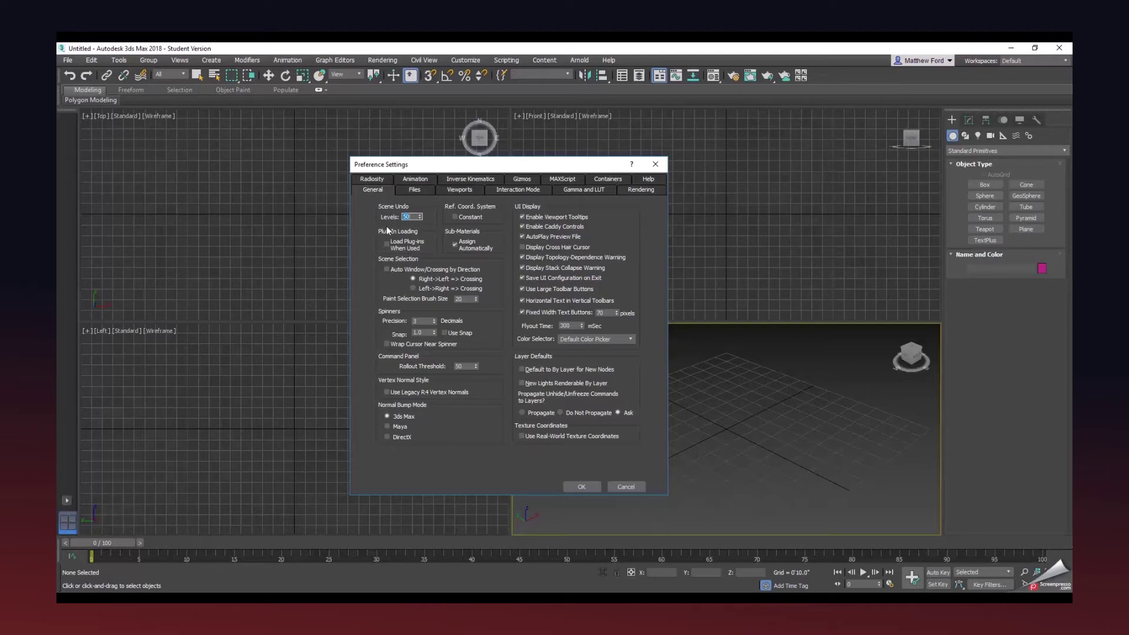
{"action": "left_click", "coordinate": [597, 192]}
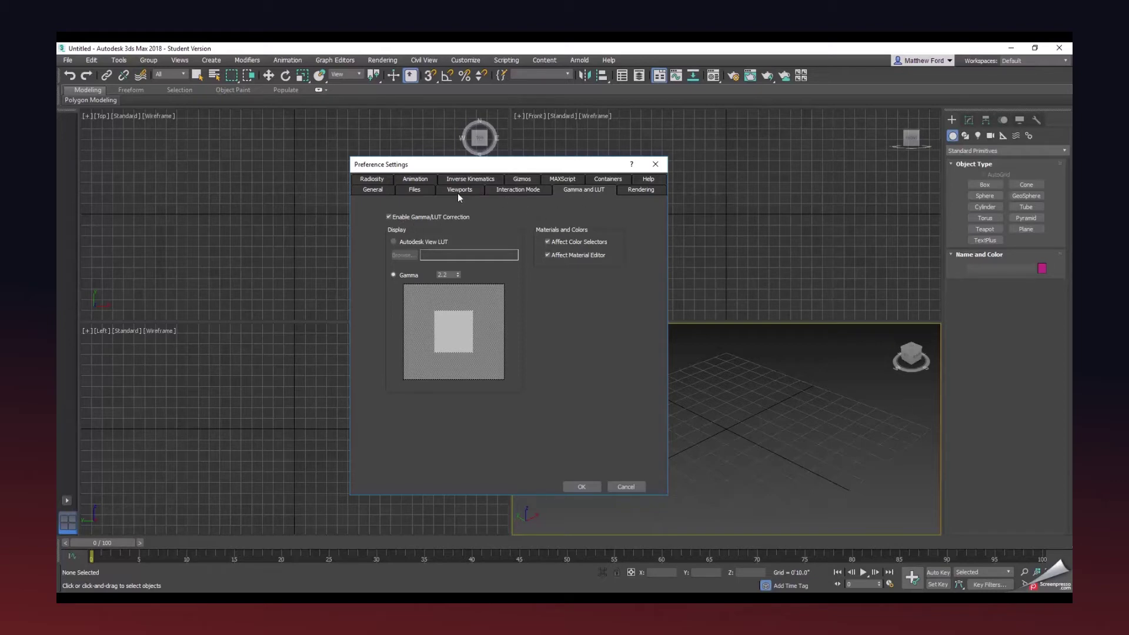
{"action": "left_click", "coordinate": [420, 190]}
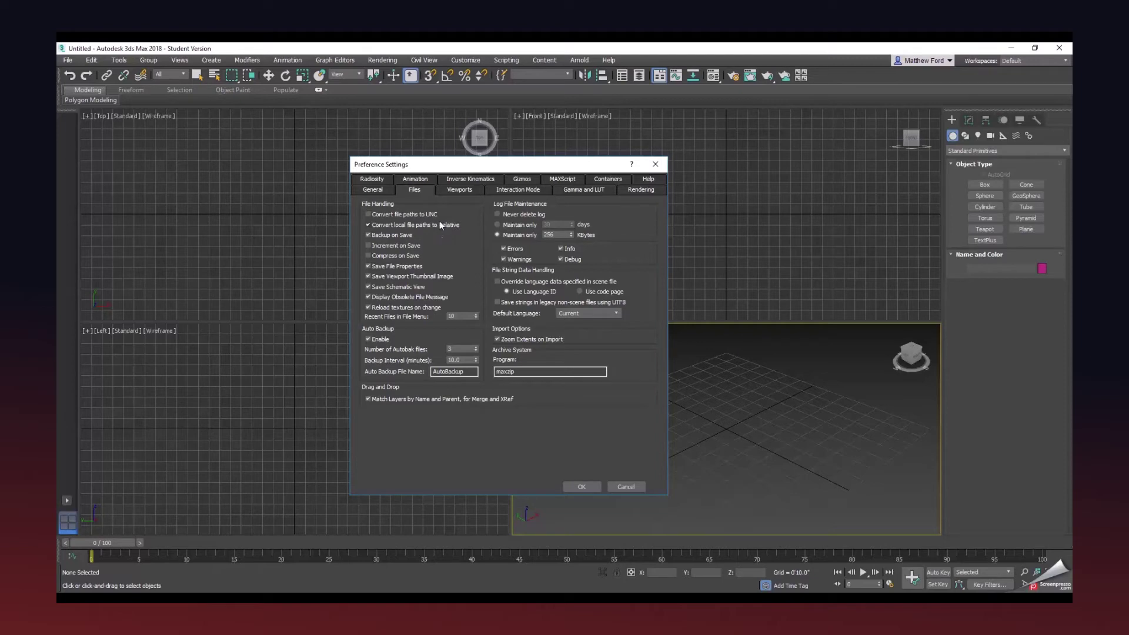
{"action": "left_click_drag", "start_coordinate": [450, 165], "coordinate": [468, 136]}
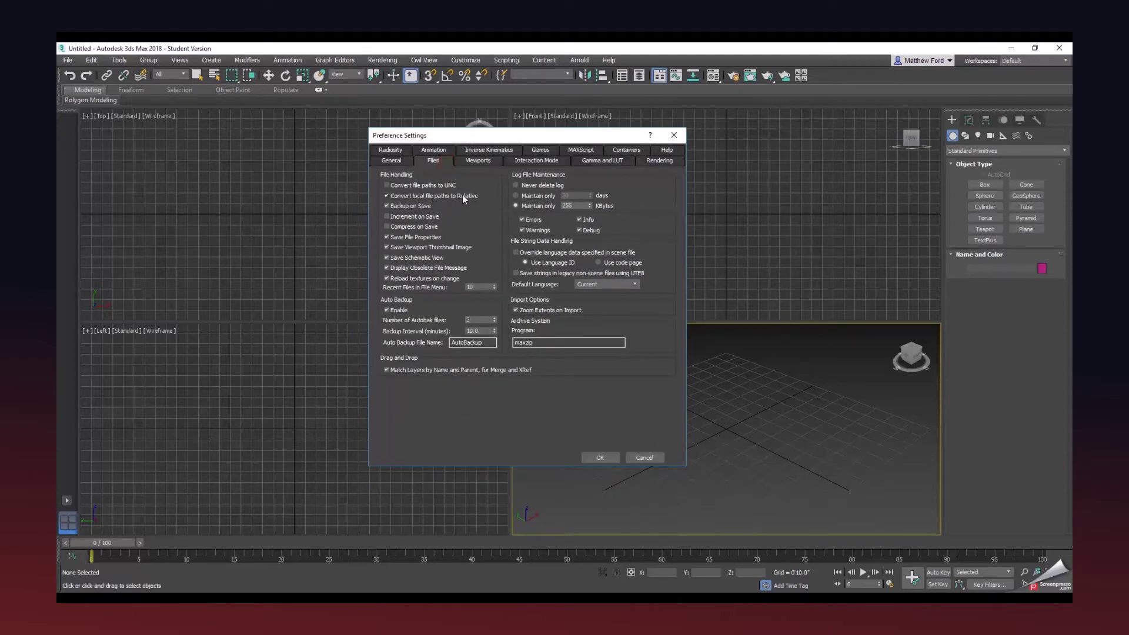
{"action": "left_click", "coordinate": [599, 457]}
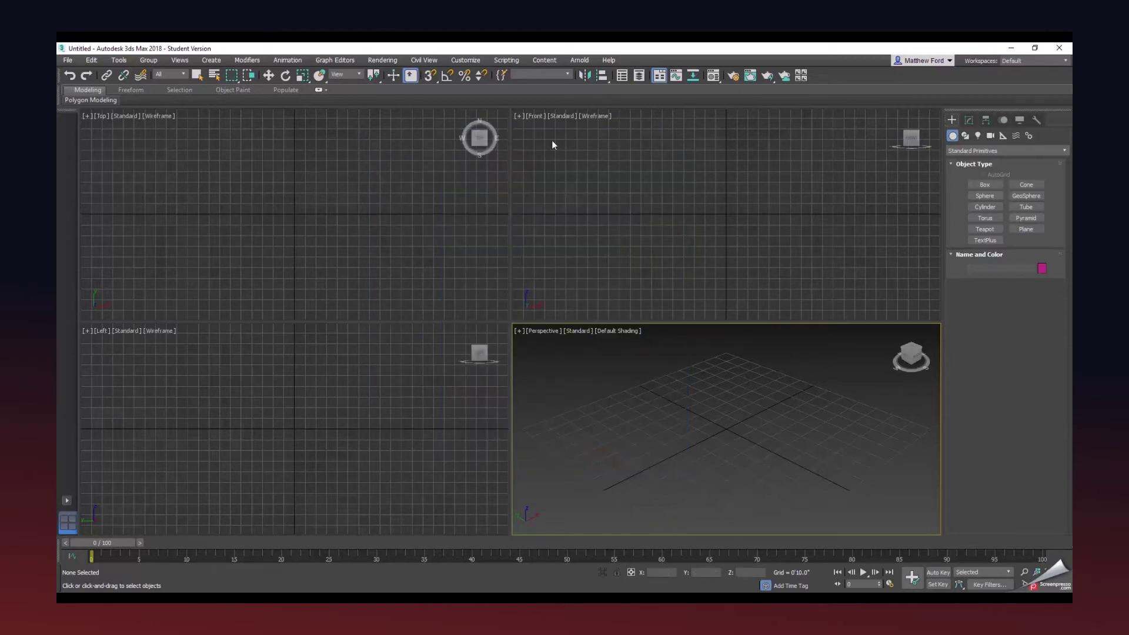
Reopen Preferences to check the Files tab's Auto Backup every 10.0 minutes, then confirm.
{"action": "left_click", "coordinate": [472, 62]}
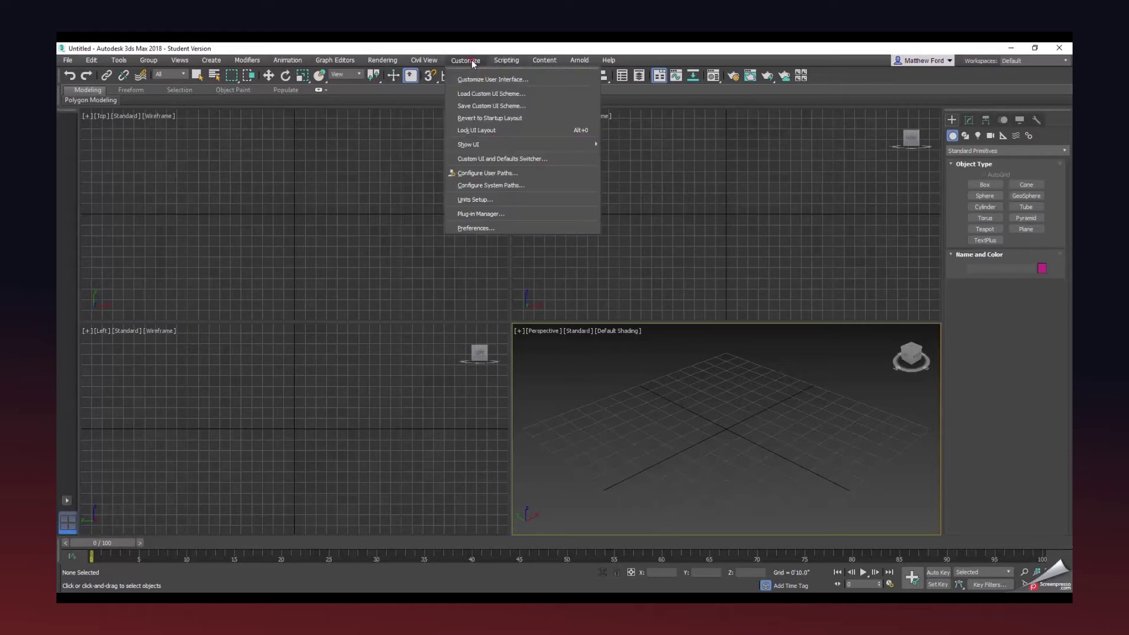
{"action": "left_click", "coordinate": [467, 228]}
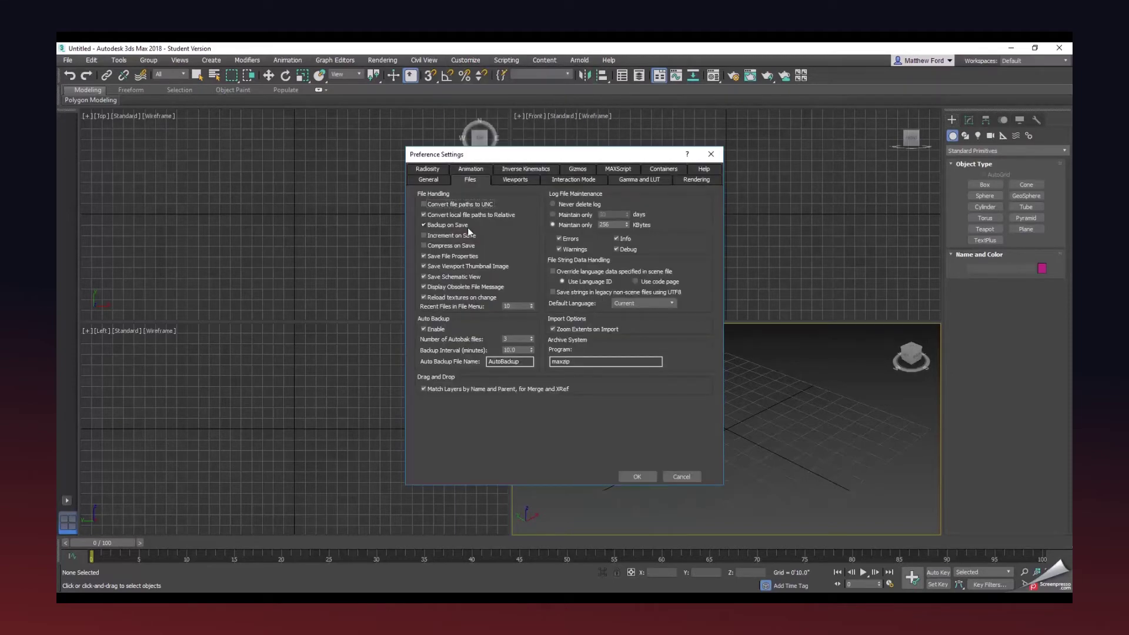
{"action": "left_click", "coordinate": [469, 181]}
{"action": "left_click", "coordinate": [633, 476]}
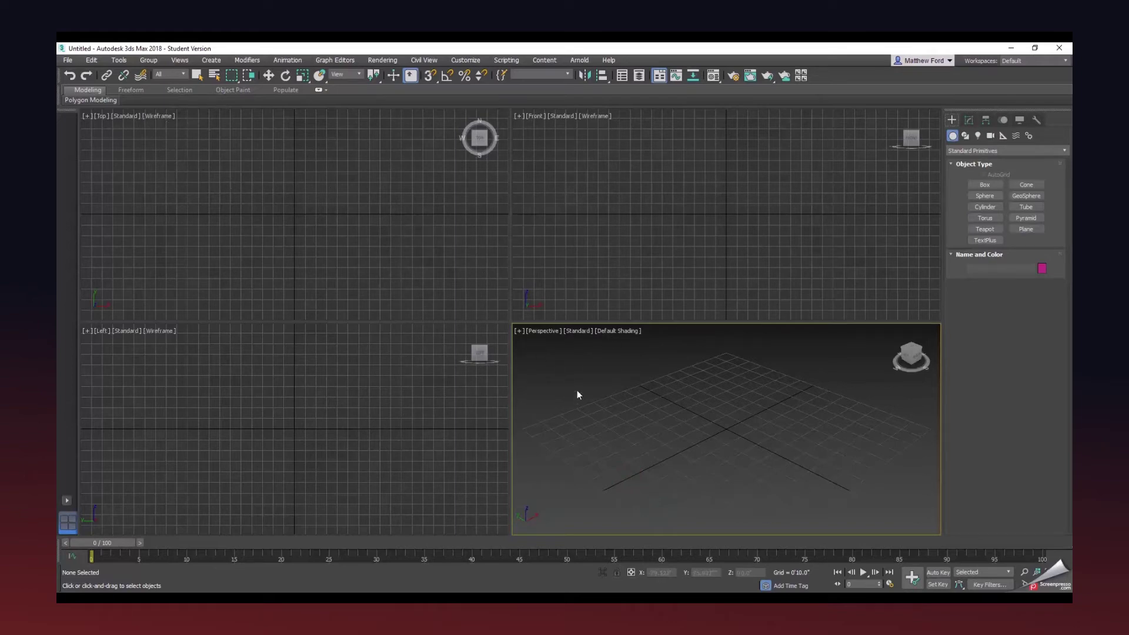
Set the Desktop's ProjectA_Scene_YourName as project folder and bring its scenes window back on screen.
{"action": "left_click", "coordinate": [68, 60]}
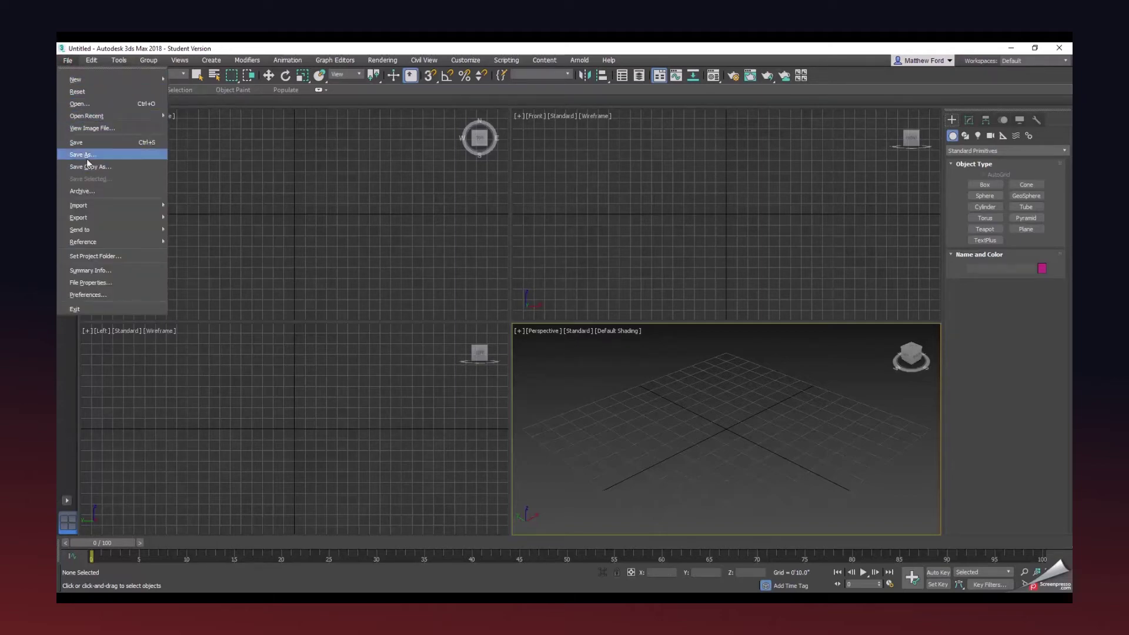
{"action": "left_click", "coordinate": [91, 258]}
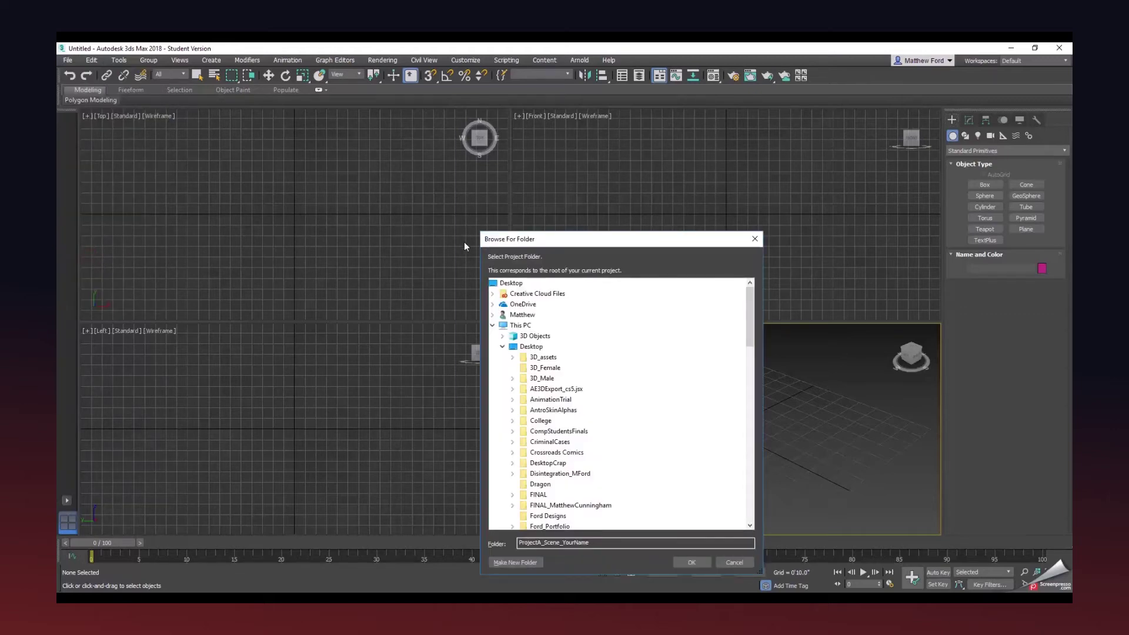
{"action": "left_click_drag", "start_coordinate": [527, 242], "coordinate": [467, 155]}
{"action": "left_click_drag", "start_coordinate": [688, 240], "coordinate": [689, 298]}
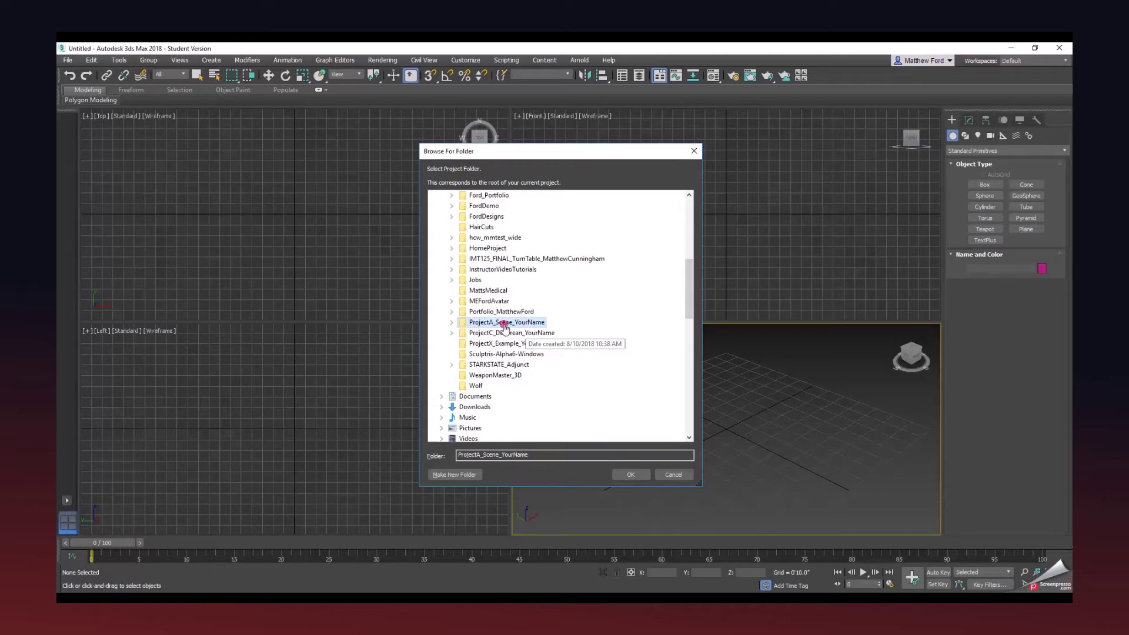
{"action": "double_click", "coordinate": [504, 323]}
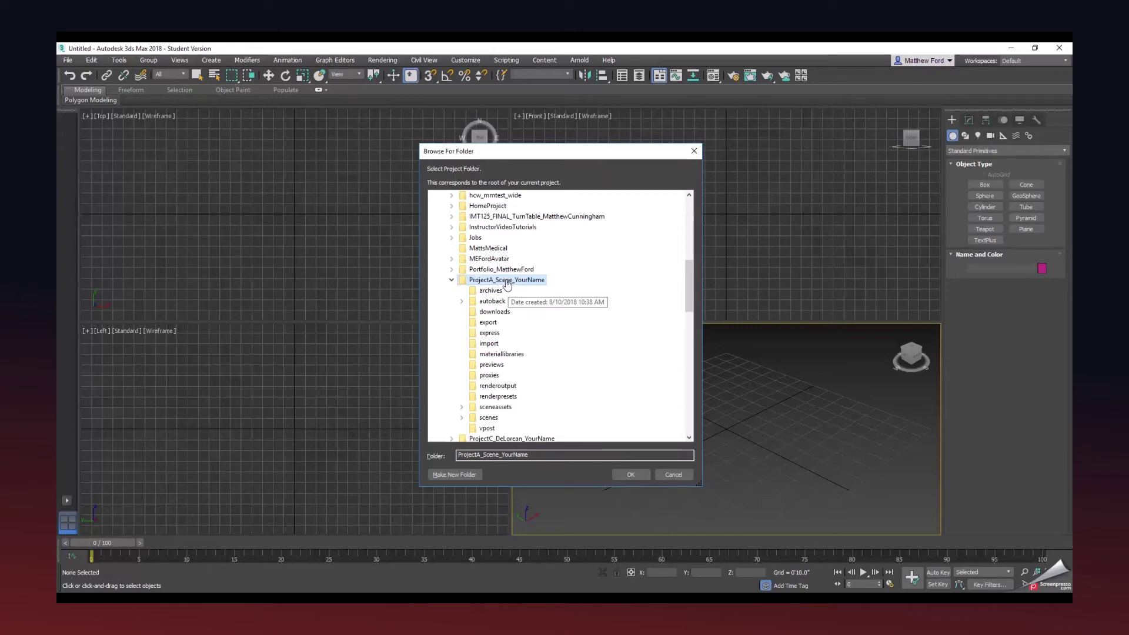
{"action": "left_click", "coordinate": [630, 474]}
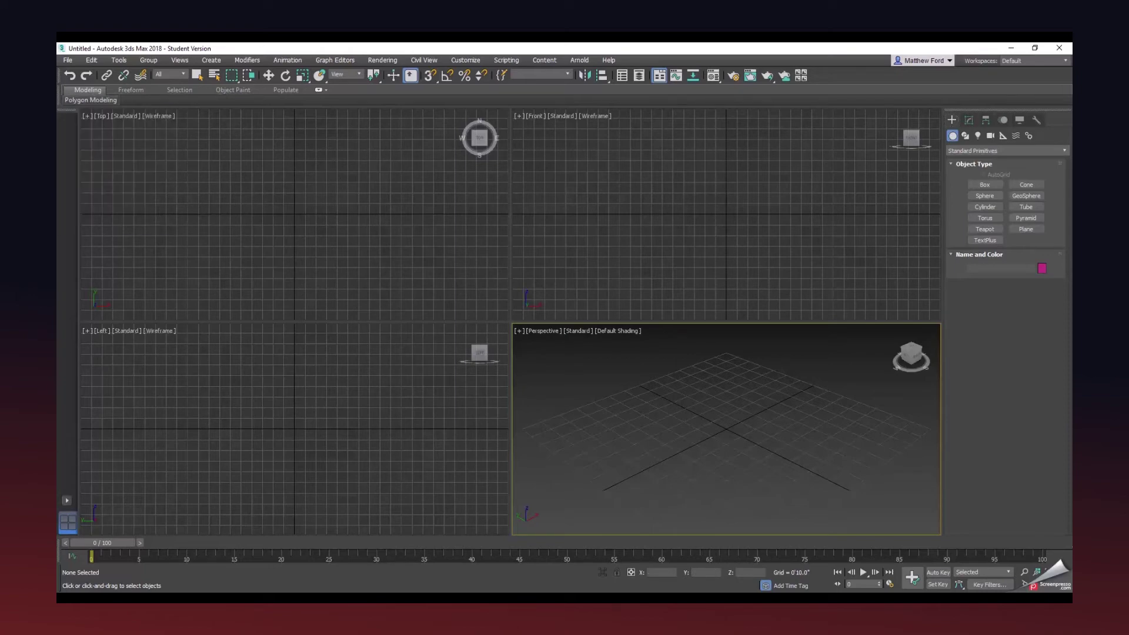
{"action": "left_click_drag", "start_coordinate": [57, 221], "coordinate": [656, 147]}
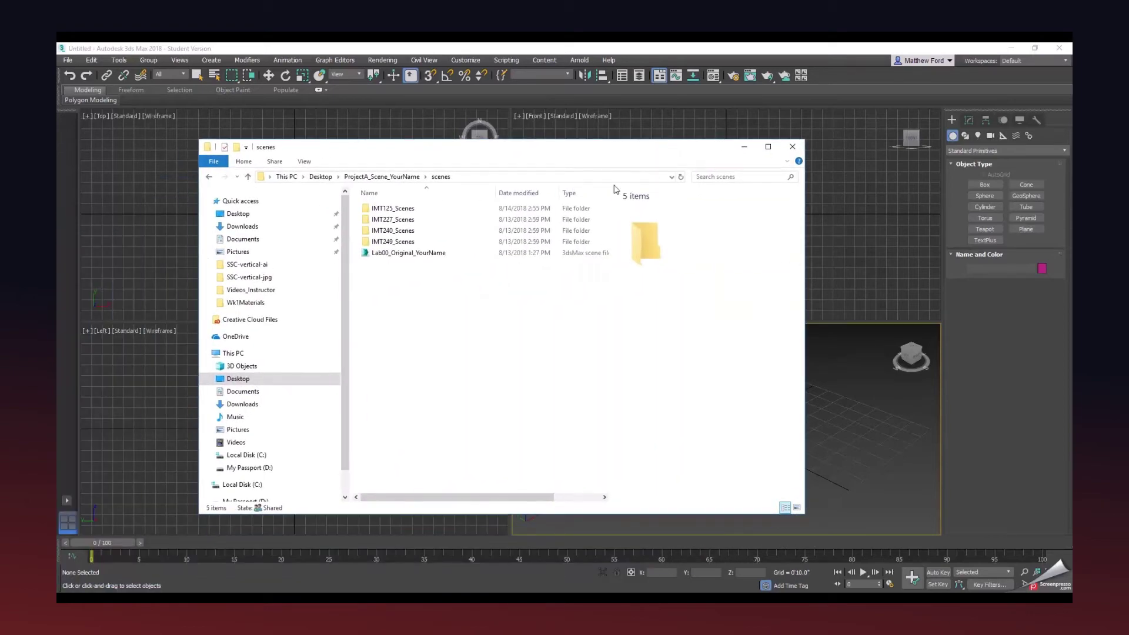
Go up from scenes to the ProjectA_Scene_YourName folder, review it, then minimize Explorer.
{"action": "left_click", "coordinate": [399, 176]}
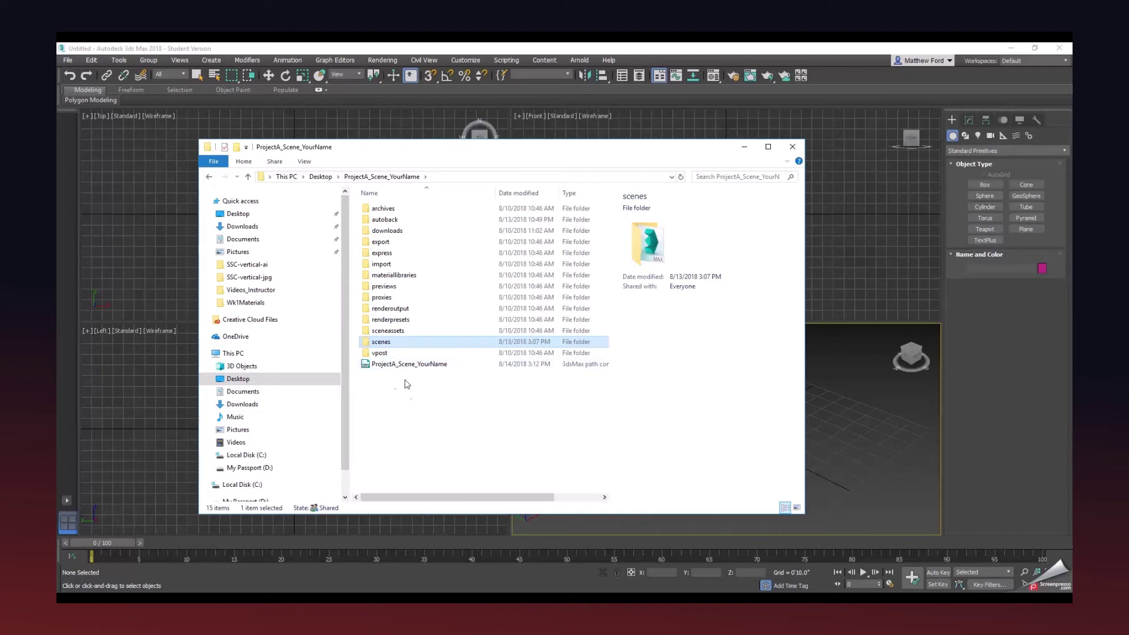
{"action": "left_click", "coordinate": [745, 146]}
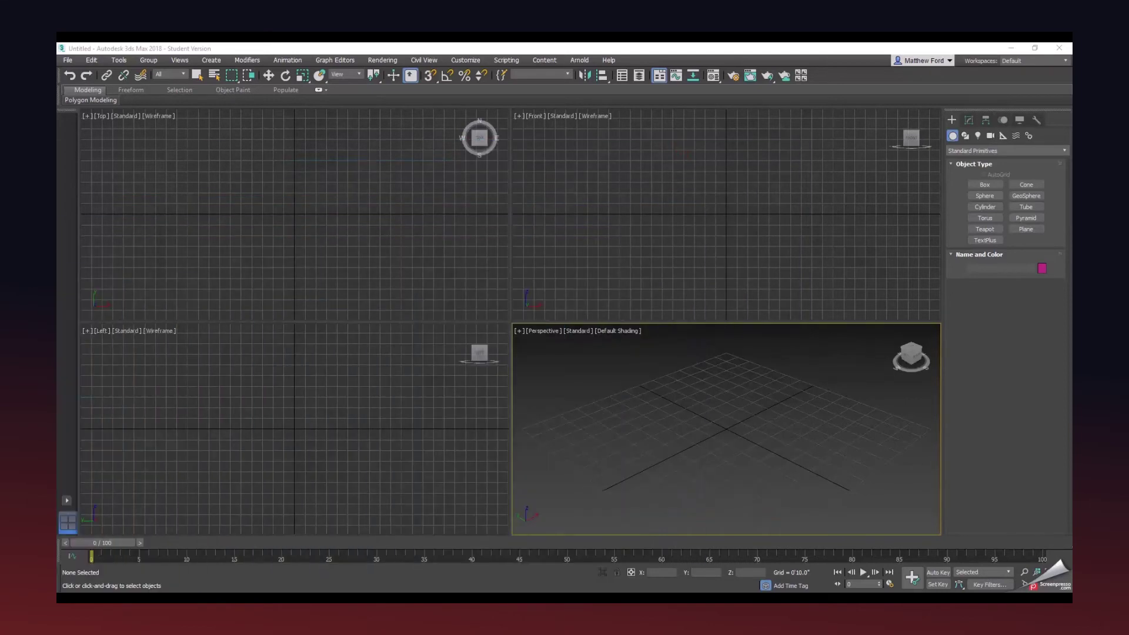
Open the Lab00_Original_YourName.max scene file.
{"action": "left_click", "coordinate": [70, 61]}
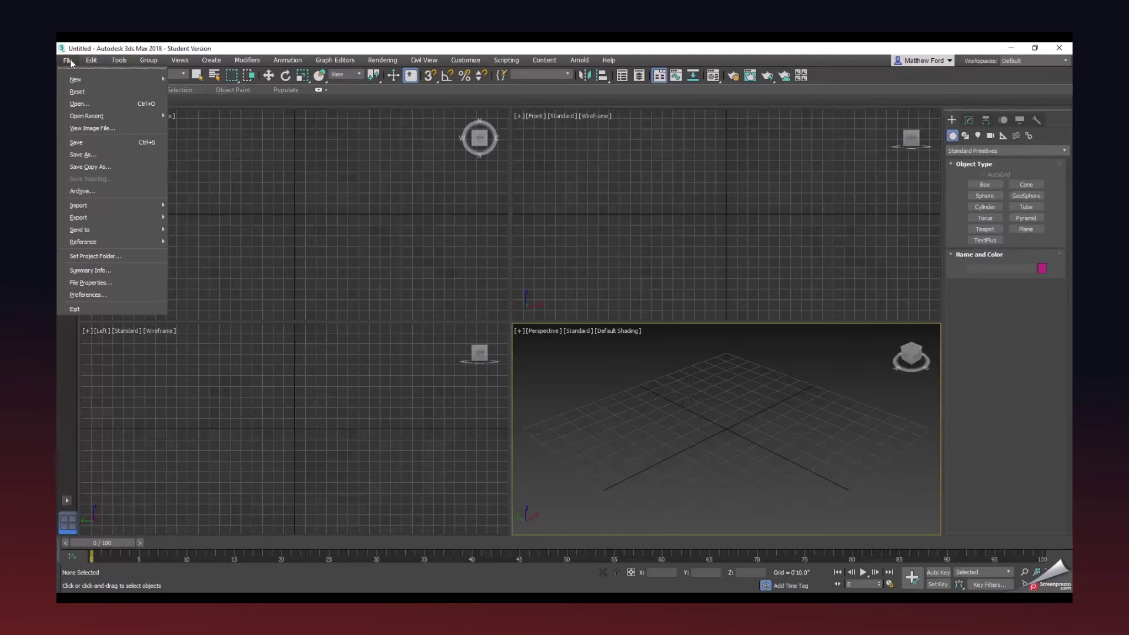
{"action": "left_click", "coordinate": [80, 105]}
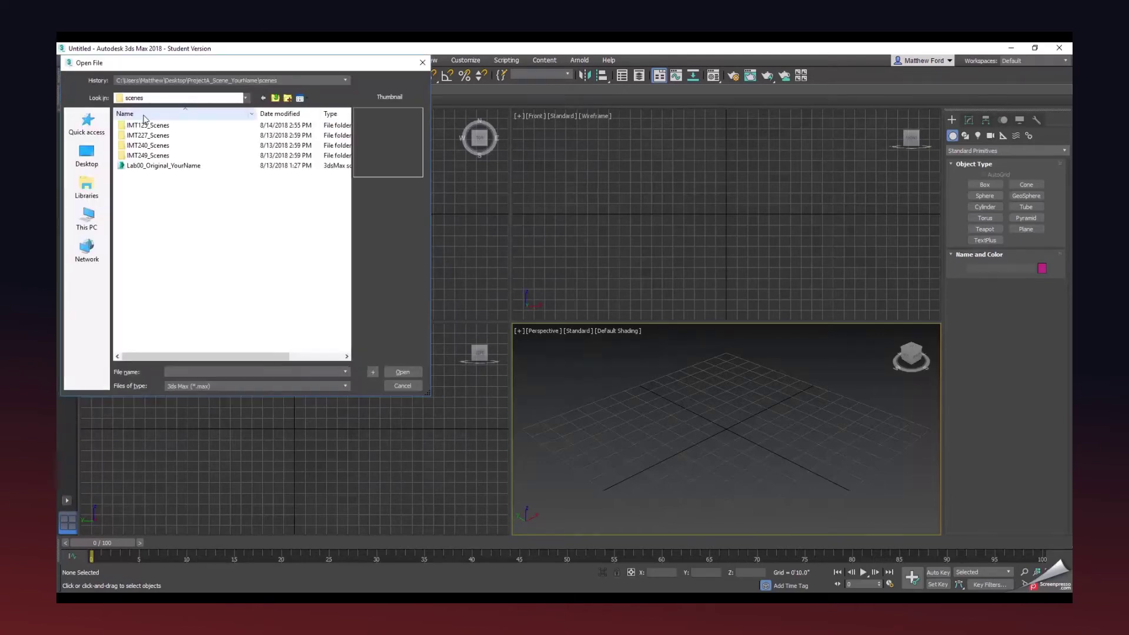
{"action": "left_click", "coordinate": [152, 166]}
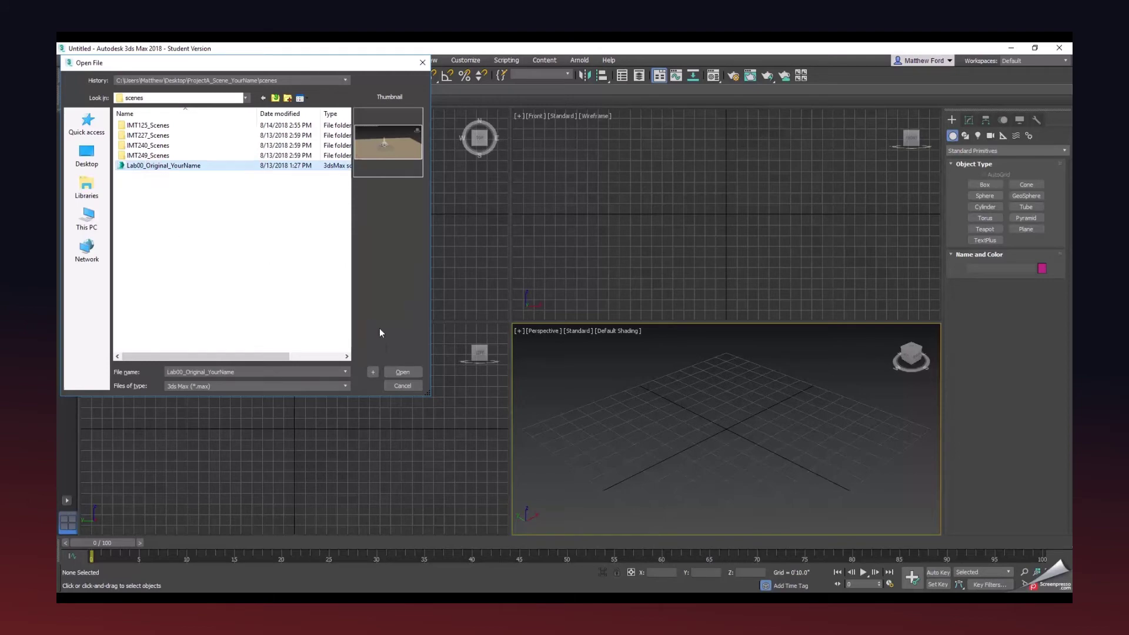
{"action": "left_click", "coordinate": [403, 373]}
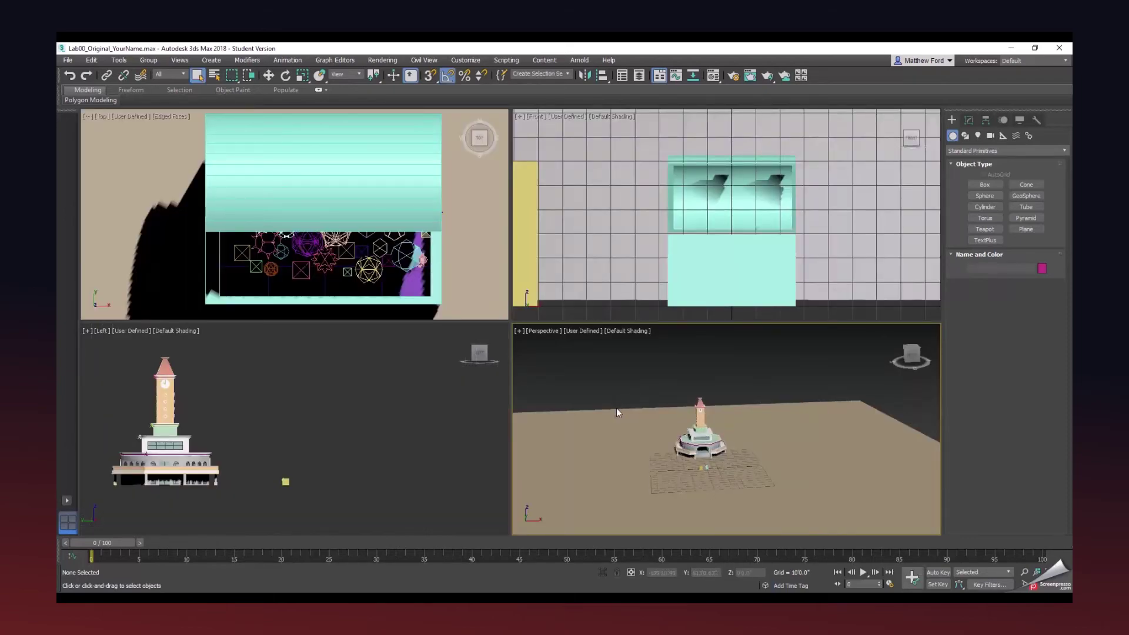
Zoom and pan the Perspective view in close on the clock-tower building and its base.
{"action": "scroll", "coordinate": [640, 446], "scroll_direction": "up", "scroll_amount": 1}
{"action": "left_click_drag", "start_coordinate": [640, 447], "coordinate": [640, 417]}
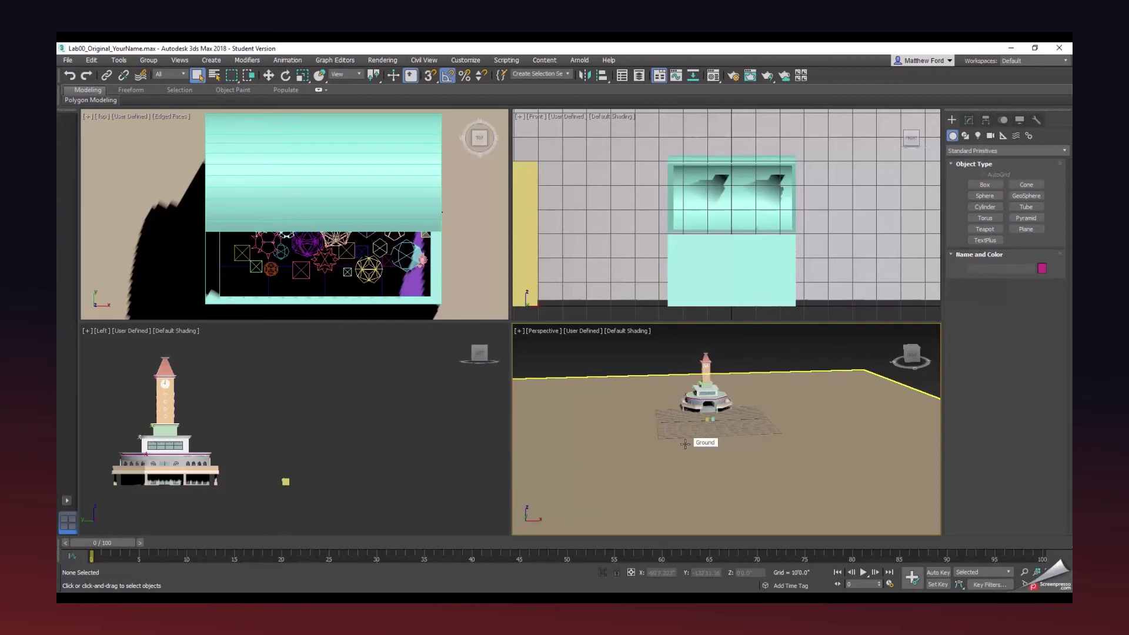
{"action": "scroll", "coordinate": [671, 427], "scroll_direction": "up", "scroll_amount": 5}
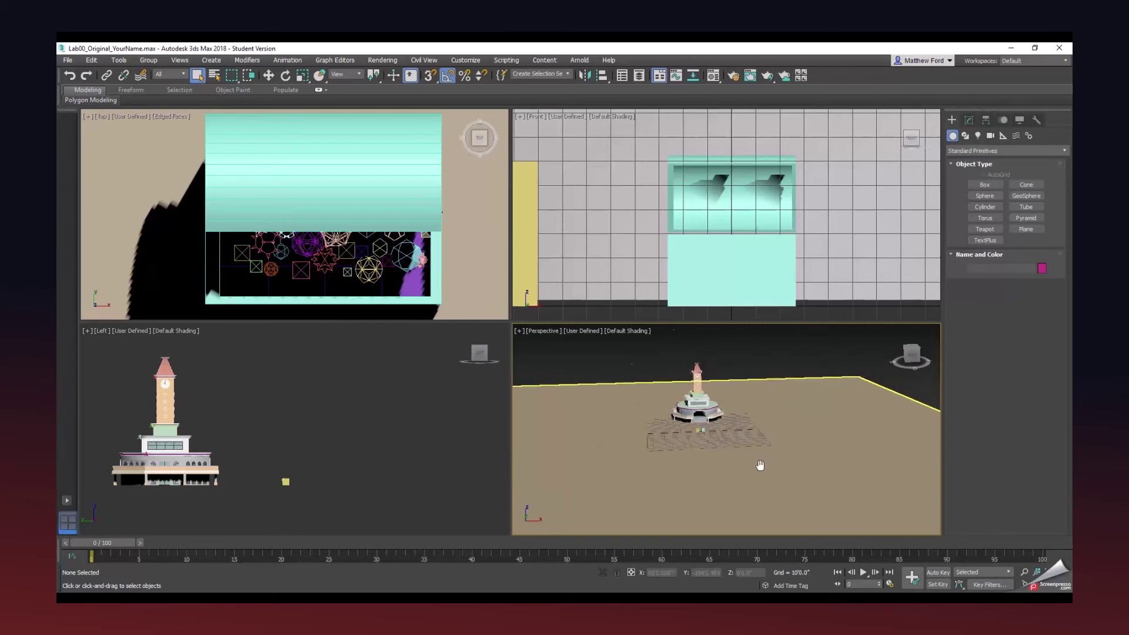
{"action": "scroll", "coordinate": [671, 427], "scroll_direction": "up", "scroll_amount": 4}
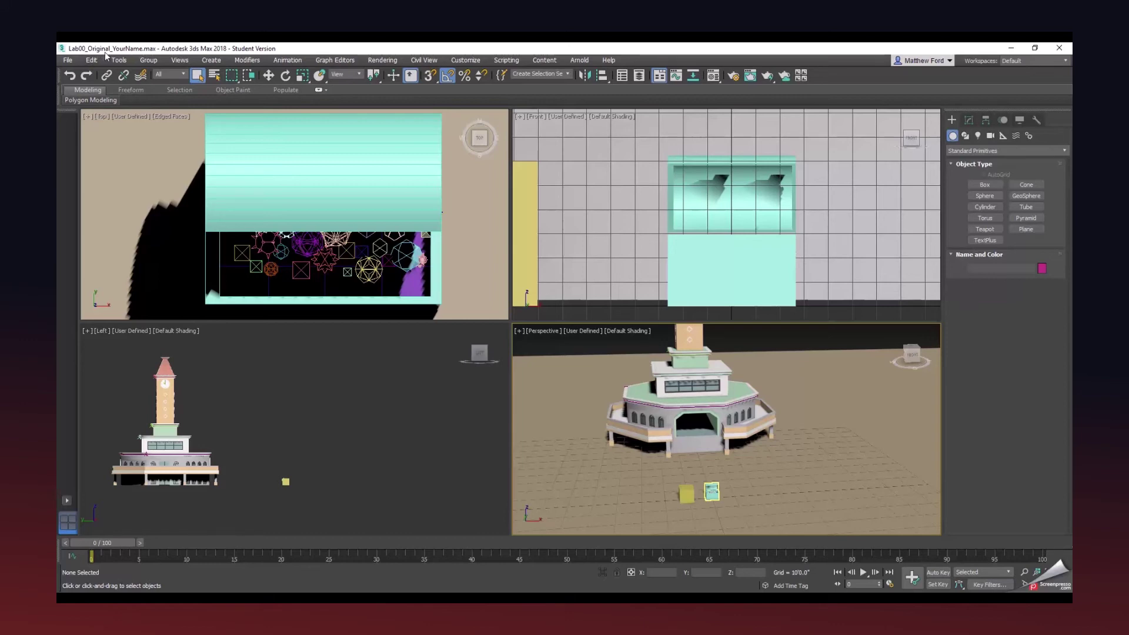
Save the scene to IMT125_Scenes as Lab01_Original with the student's name replacing YourName.
{"action": "left_click", "coordinate": [67, 60]}
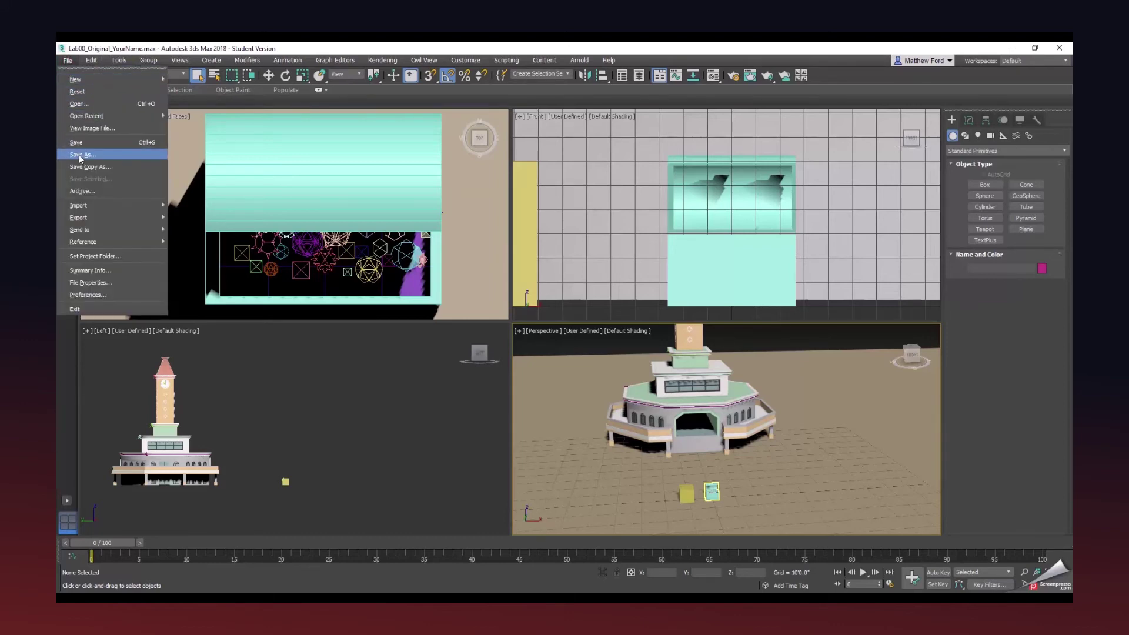
{"action": "left_click", "coordinate": [79, 155]}
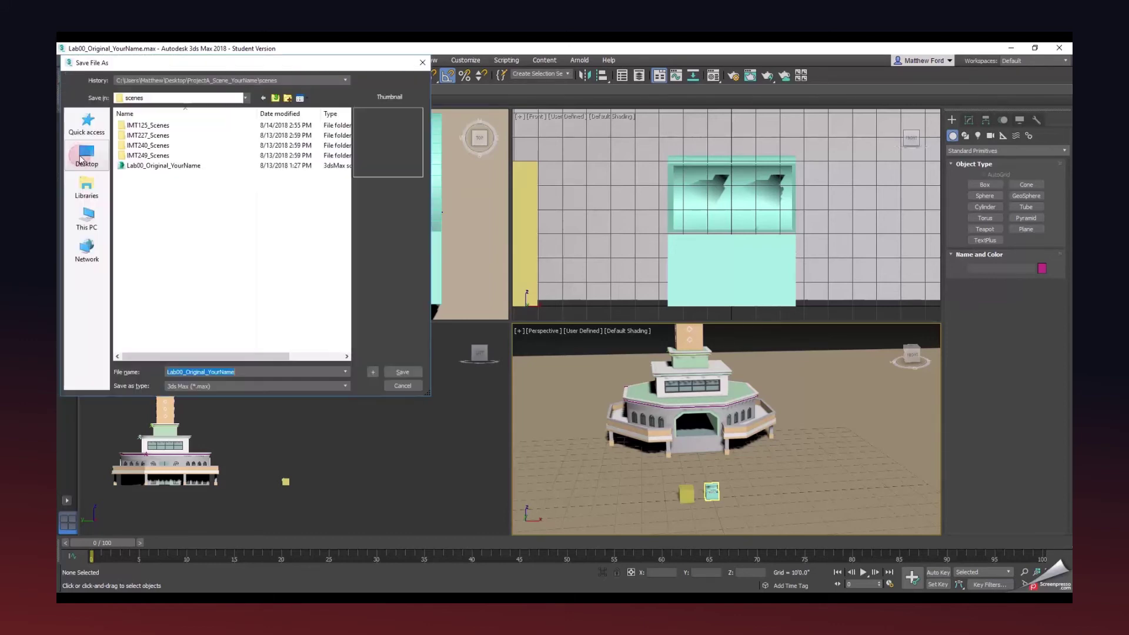
{"action": "double_click", "coordinate": [157, 129]}
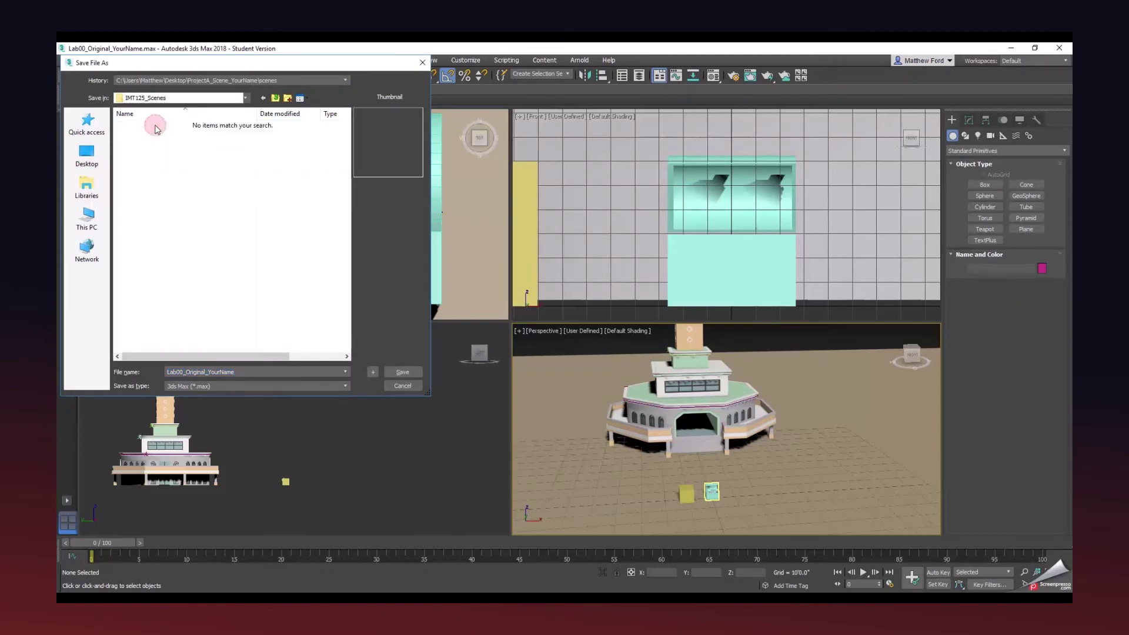
{"action": "left_click", "coordinate": [184, 372]}
{"action": "left_click_drag", "start_coordinate": [184, 372], "coordinate": [181, 373]}
{"action": "left_click_drag", "start_coordinate": [209, 372], "coordinate": [267, 373]}
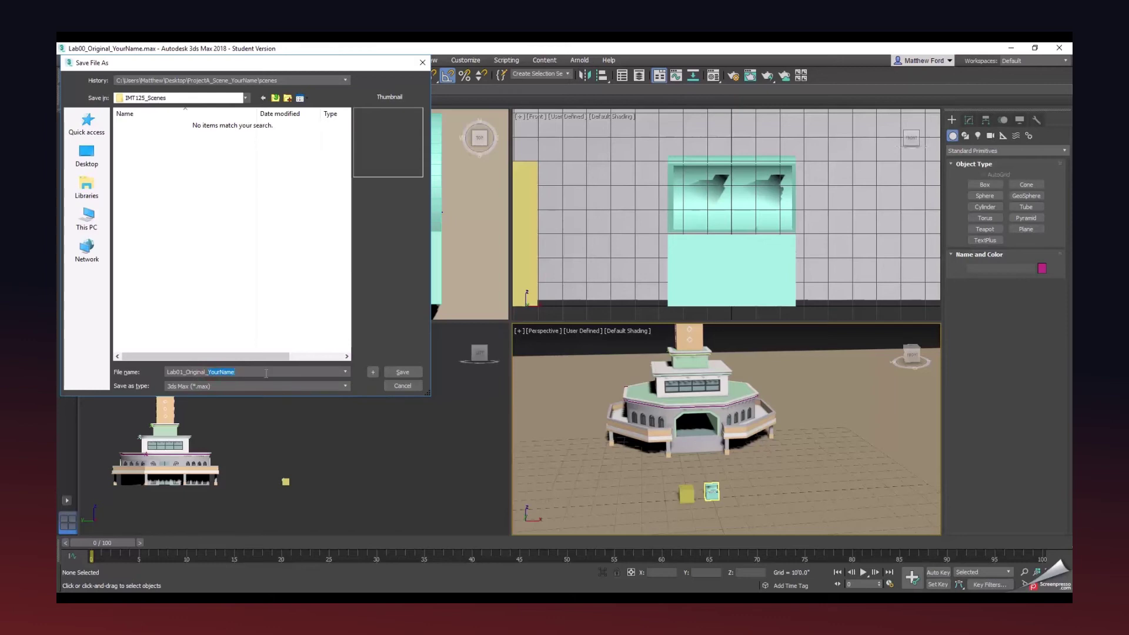
{"action": "left_click", "coordinate": [403, 372]}
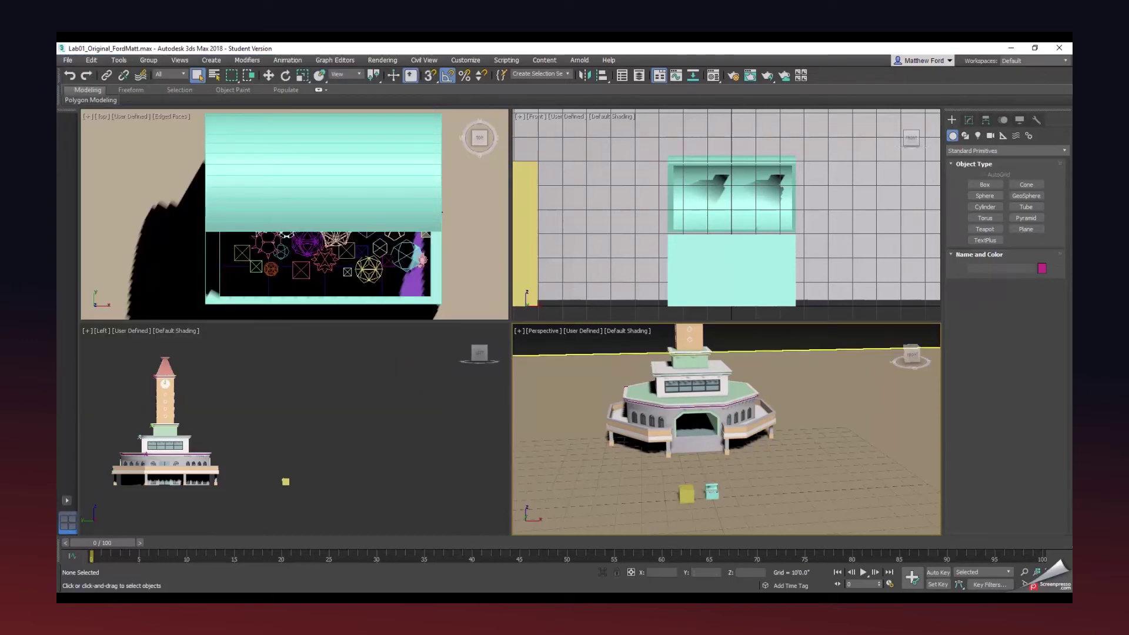
{"action": "left_click_drag", "start_coordinate": [59, 353], "coordinate": [456, 164]}
Confirm Lab01_Original is in scenes\IMT125_Scenes, then move the Explorer window aside.
{"action": "double_click", "coordinate": [369, 361]}
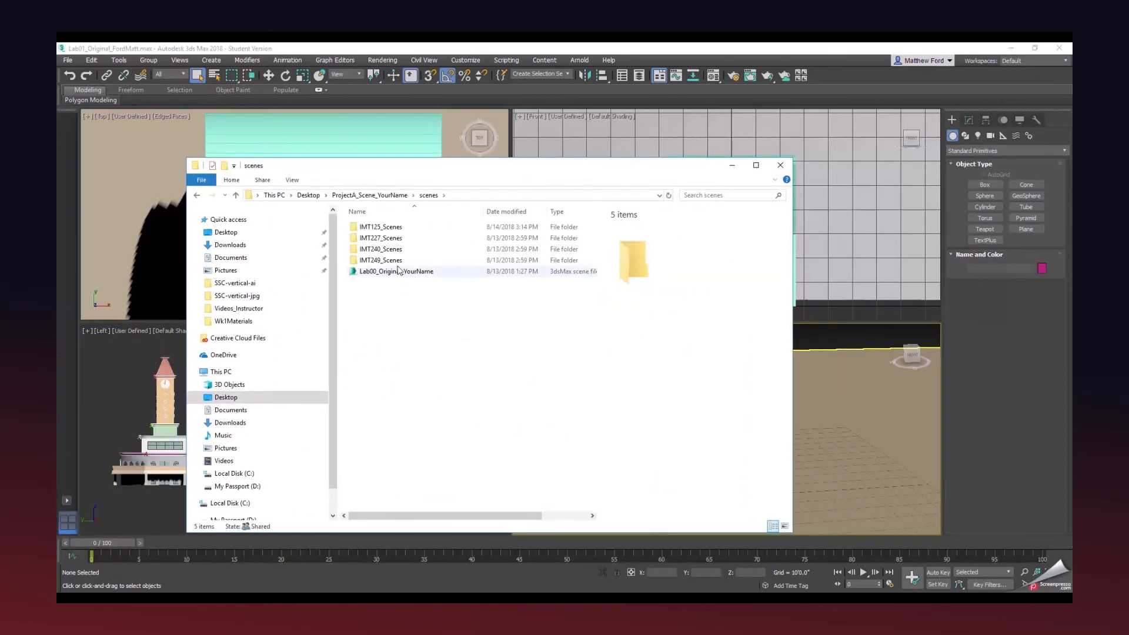
{"action": "left_click", "coordinate": [399, 229]}
{"action": "double_click", "coordinate": [399, 229]}
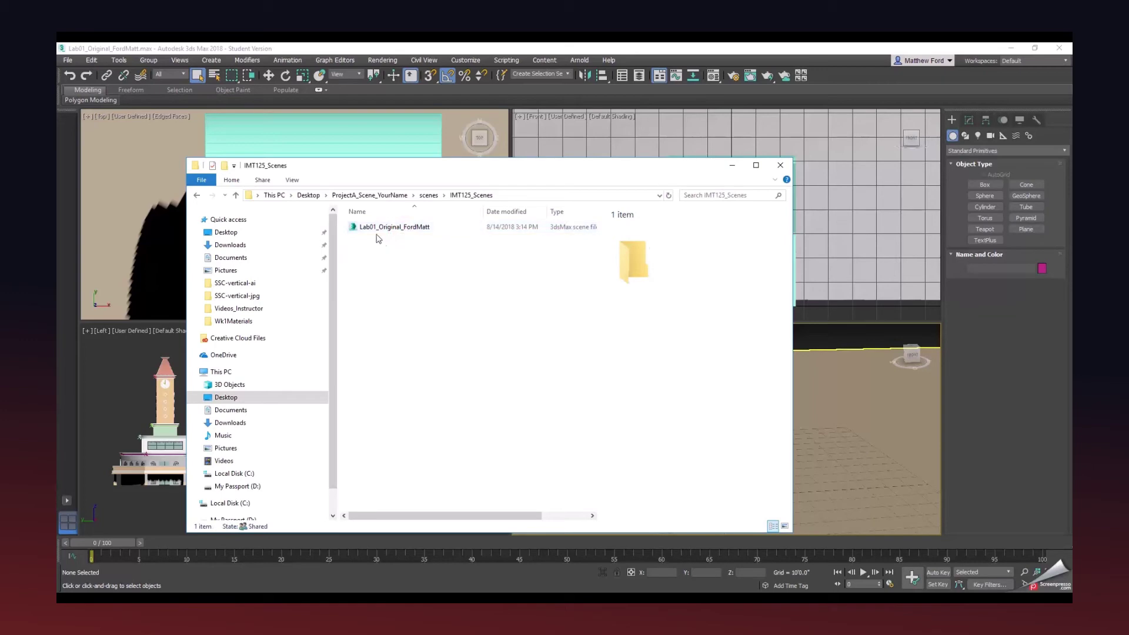
{"action": "left_click_drag", "start_coordinate": [474, 167], "coordinate": [57, 247]}
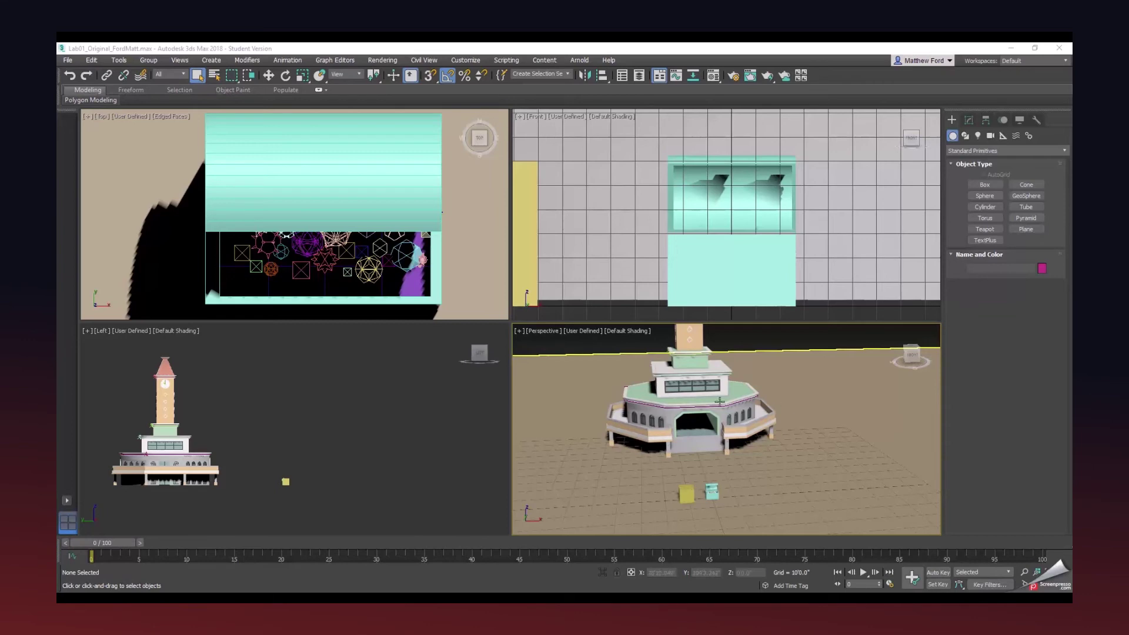
Save an incremented Lab01_Original 01 copy of the scene into IMT125_Scenes.
{"action": "left_click", "coordinate": [68, 60]}
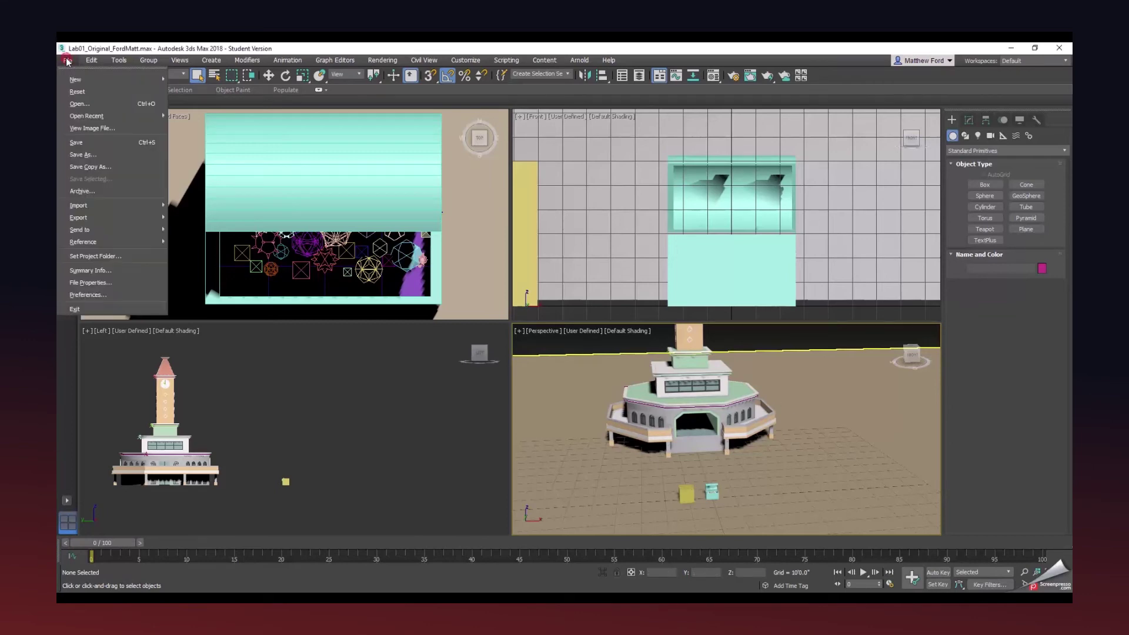
{"action": "left_click", "coordinate": [78, 155]}
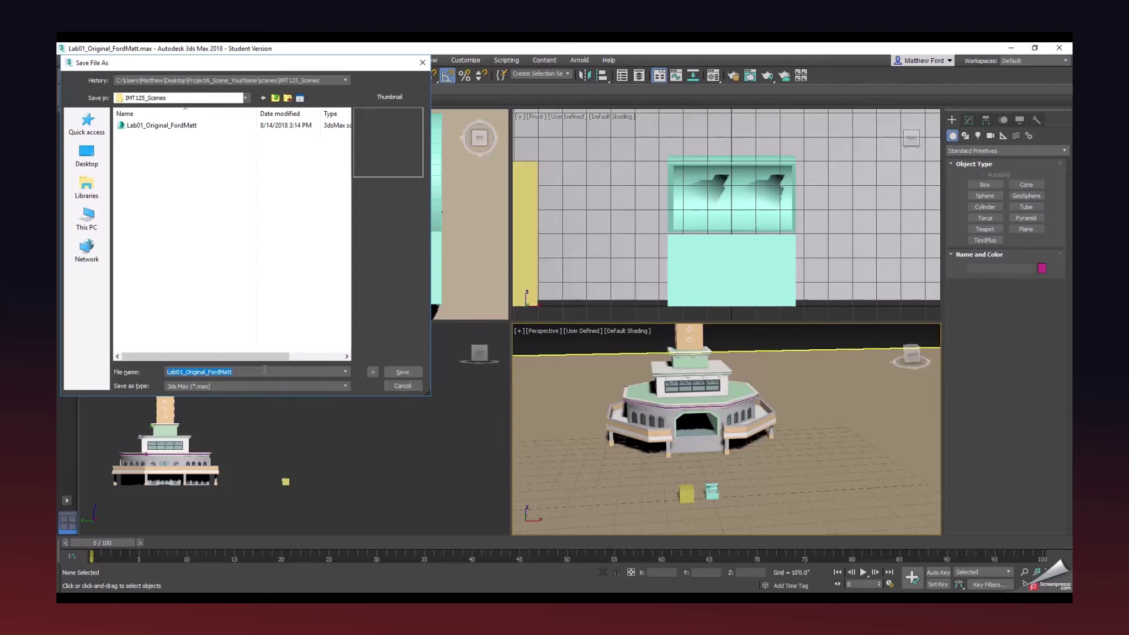
{"action": "left_click", "coordinate": [372, 372]}
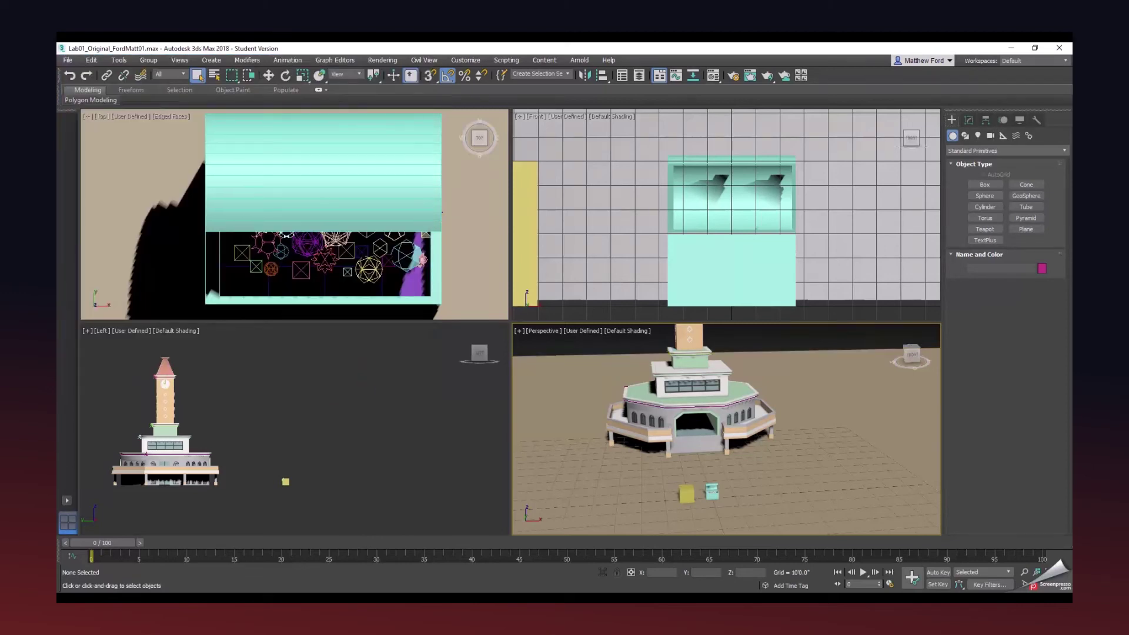
{"action": "left_click_drag", "start_coordinate": [57, 449], "coordinate": [541, 169]}
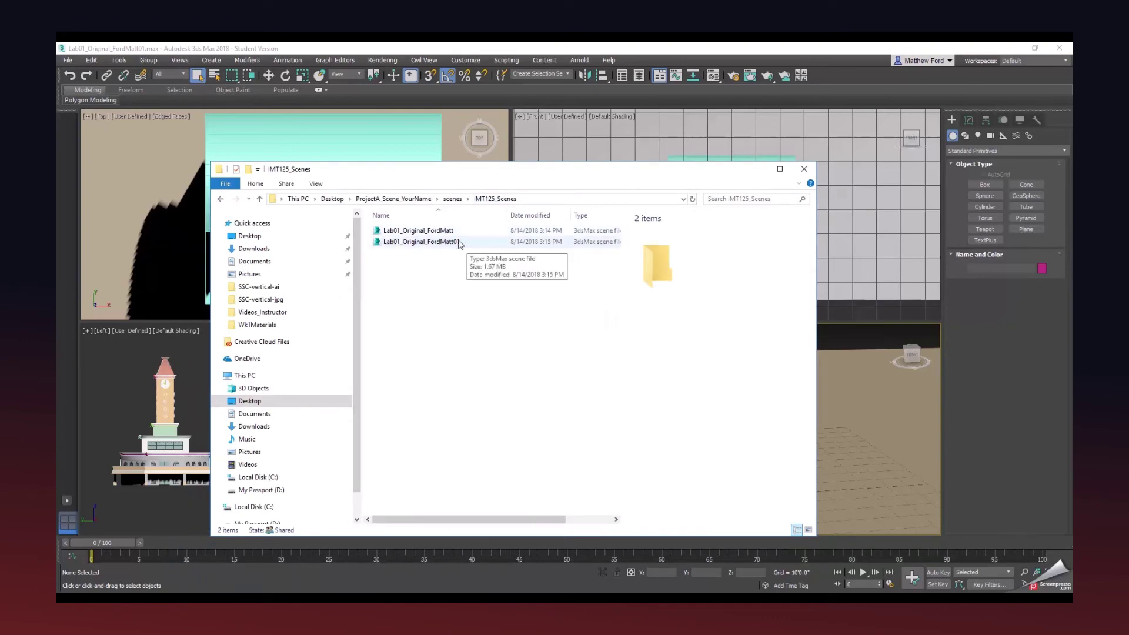
Minimize 3ds Max, check that the desktop's ProjectX_Example_YourName folder is empty, and close it.
{"action": "left_click_drag", "start_coordinate": [459, 171], "coordinate": [58, 449]}
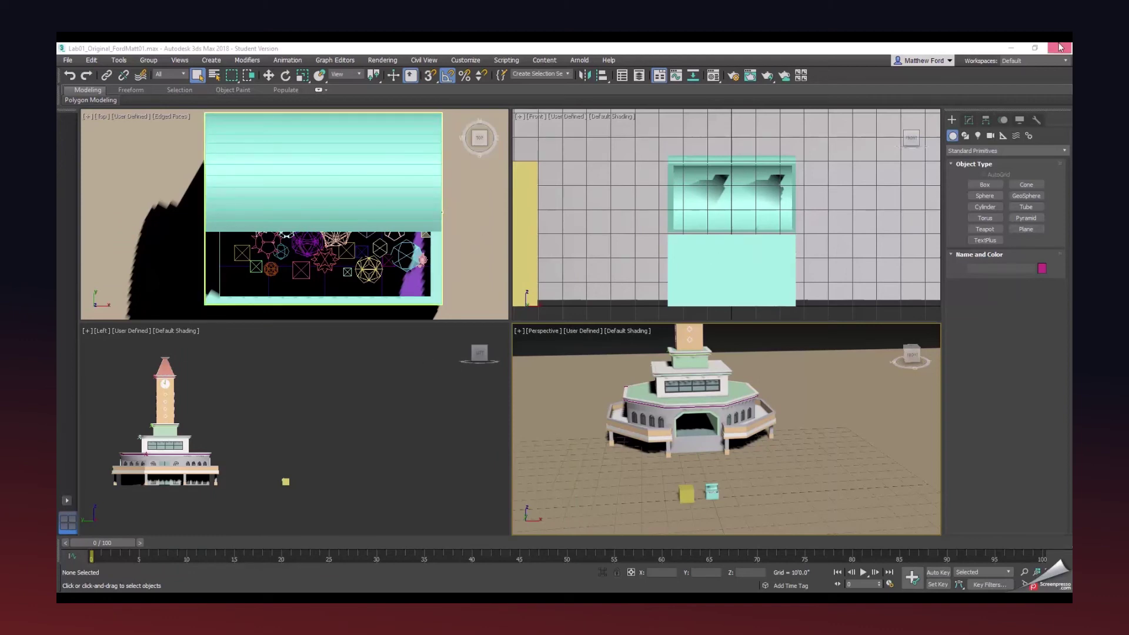
{"action": "left_click", "coordinate": [1010, 51]}
{"action": "double_click", "coordinate": [478, 62]}
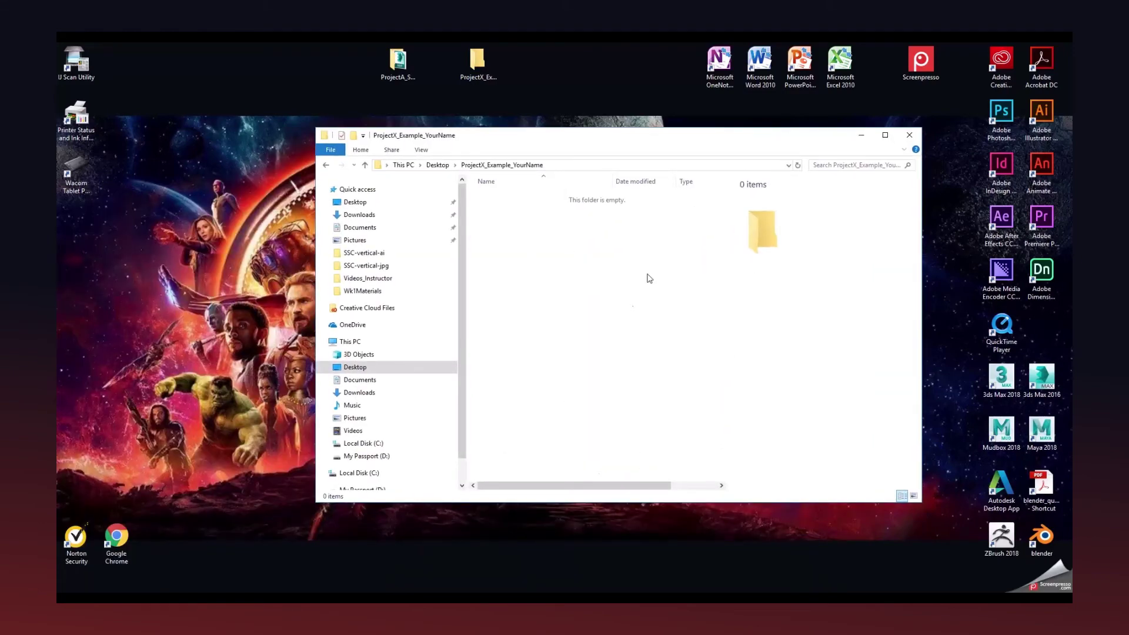
{"action": "left_click", "coordinate": [908, 134]}
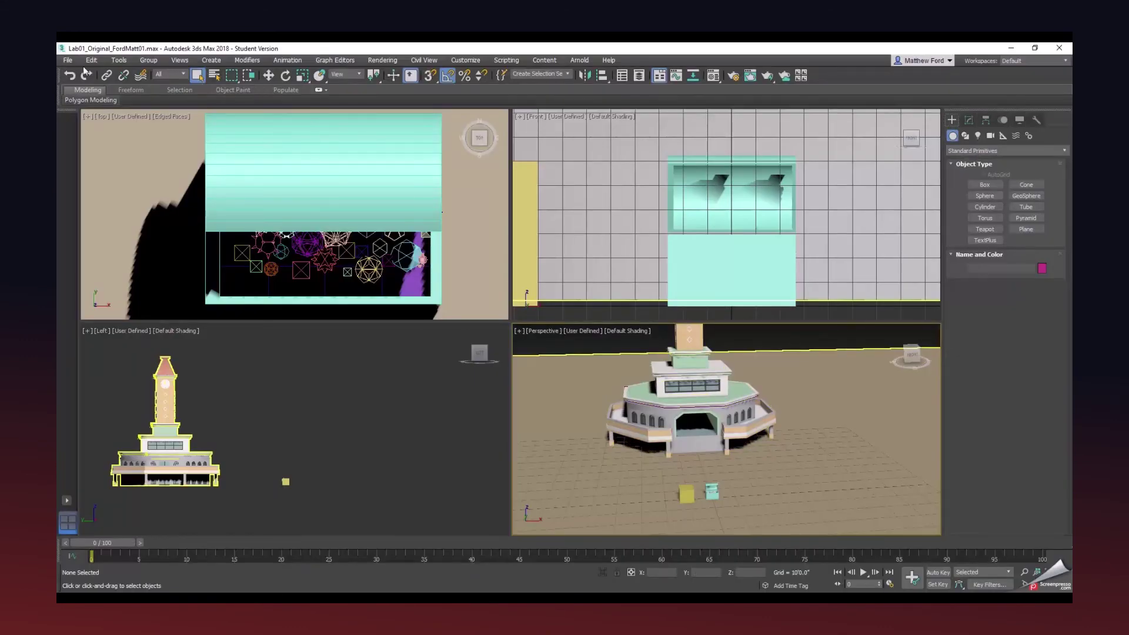
Reset 3ds Max and confirm, clearing the clock-tower scene to an empty Untitled file.
{"action": "left_click", "coordinate": [68, 60]}
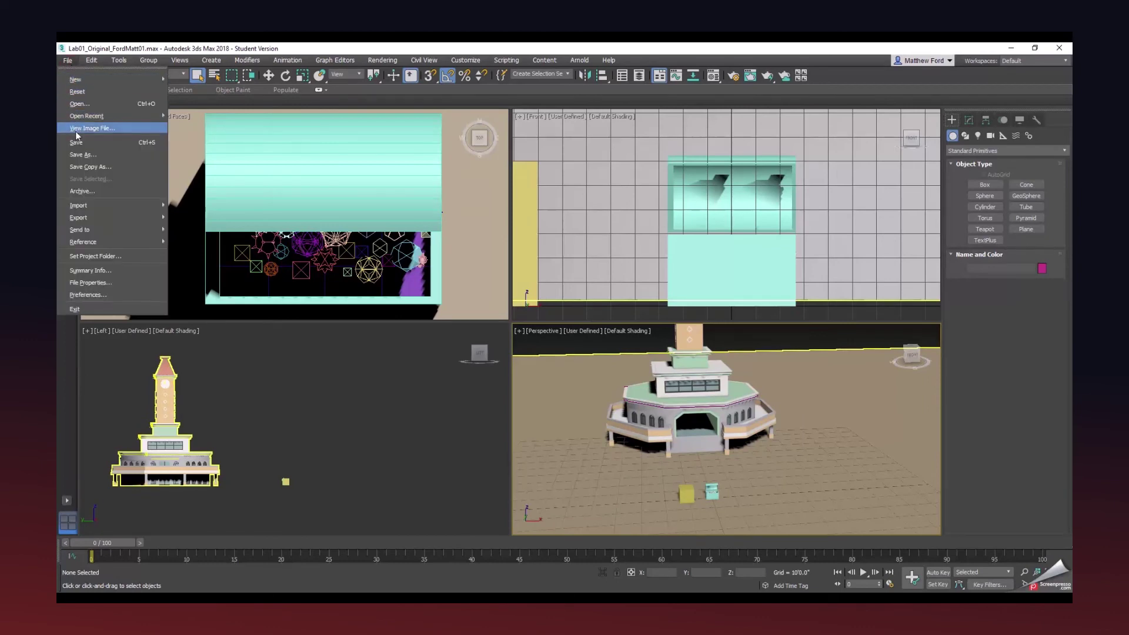
{"action": "left_click", "coordinate": [77, 92]}
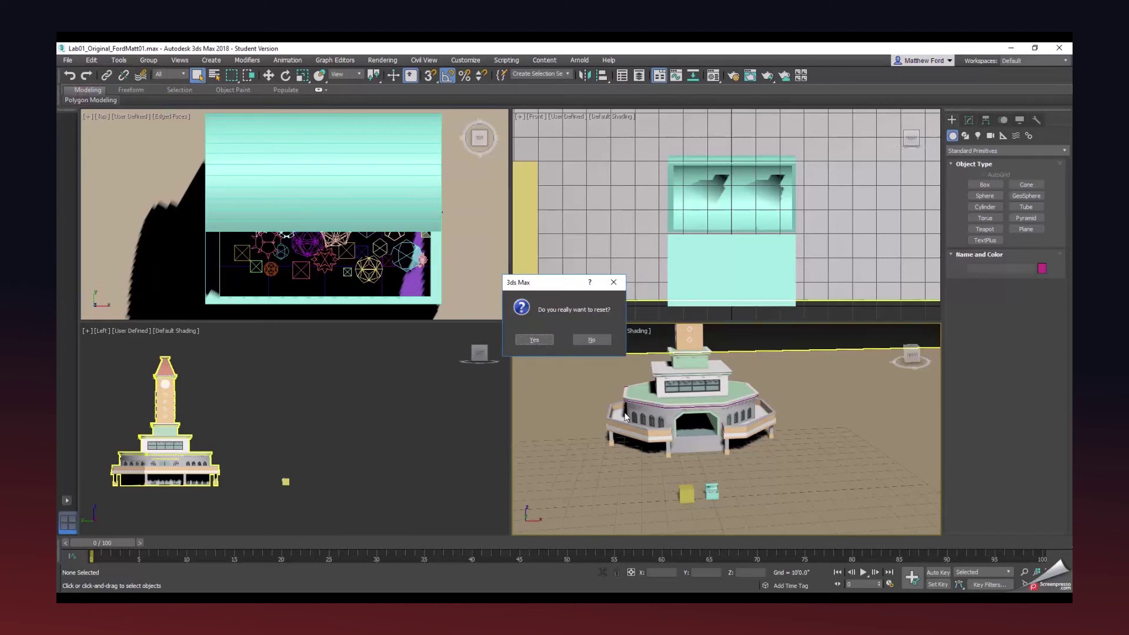
{"action": "left_click", "coordinate": [545, 340]}
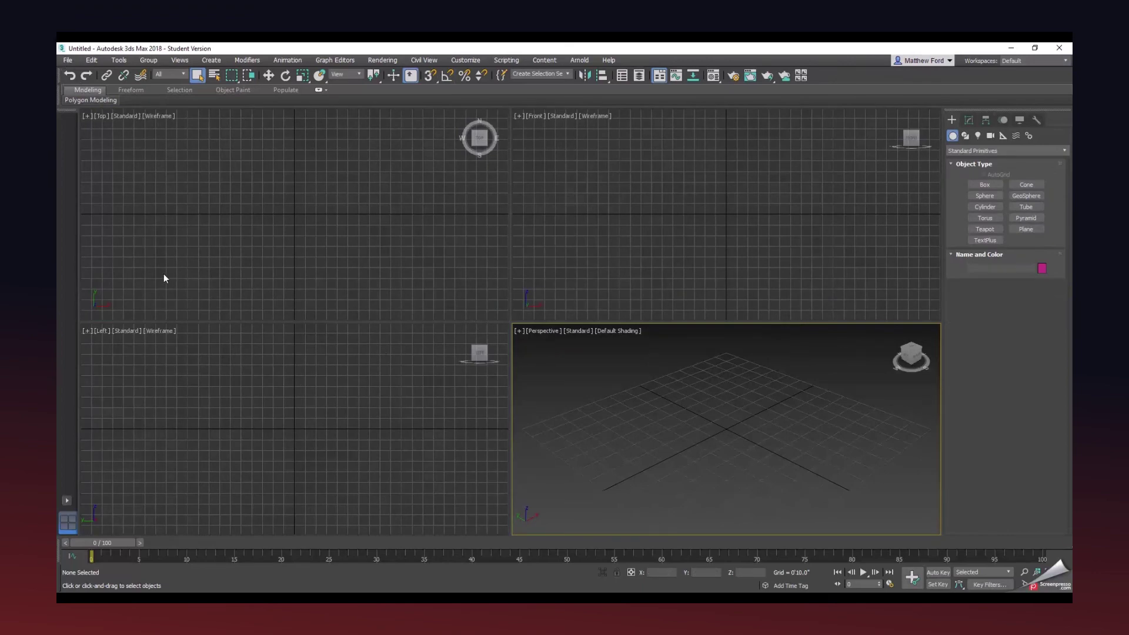
{"action": "left_click", "coordinate": [68, 60]}
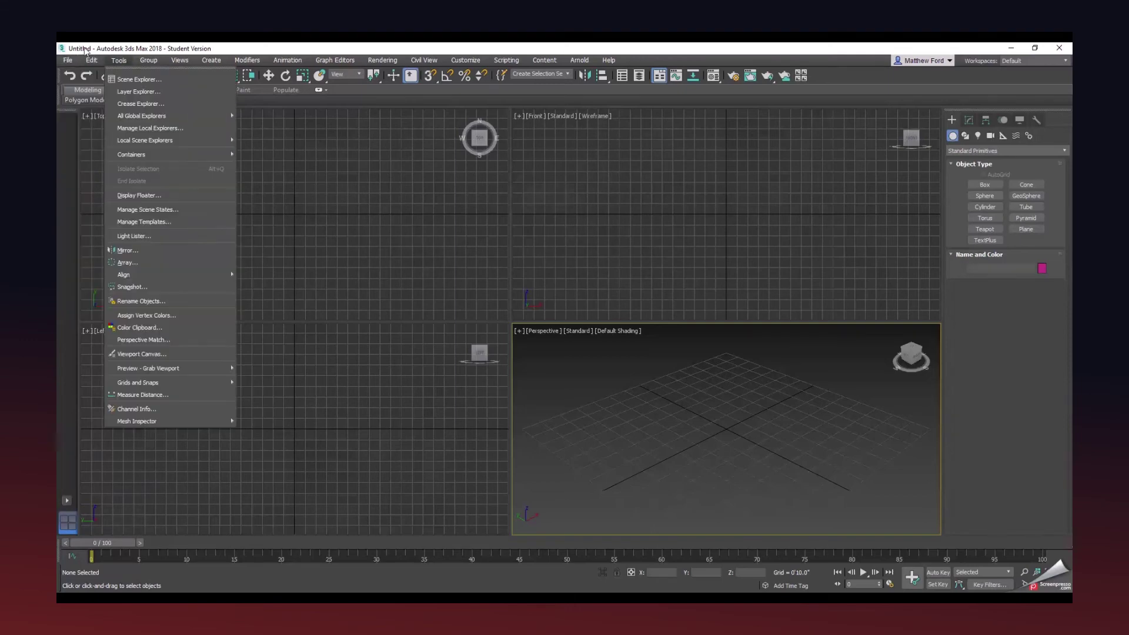
Set ProjectX_Example_YourName as the project folder, creating its project subfolders.
{"action": "mouse_move", "coordinate": [69, 63]}
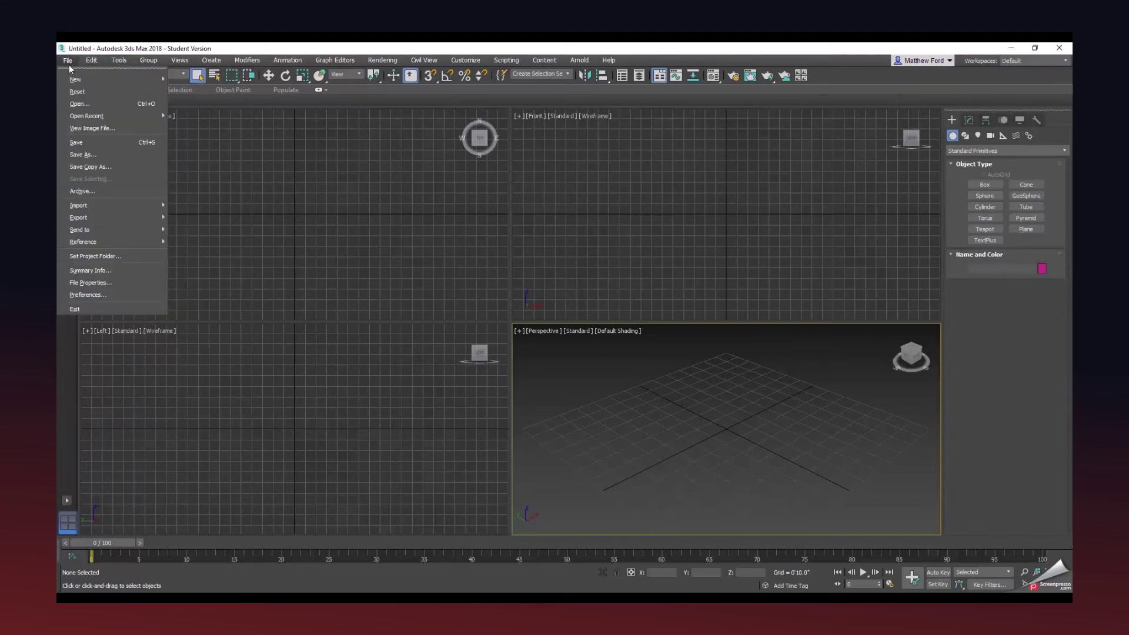
{"action": "left_click", "coordinate": [83, 257]}
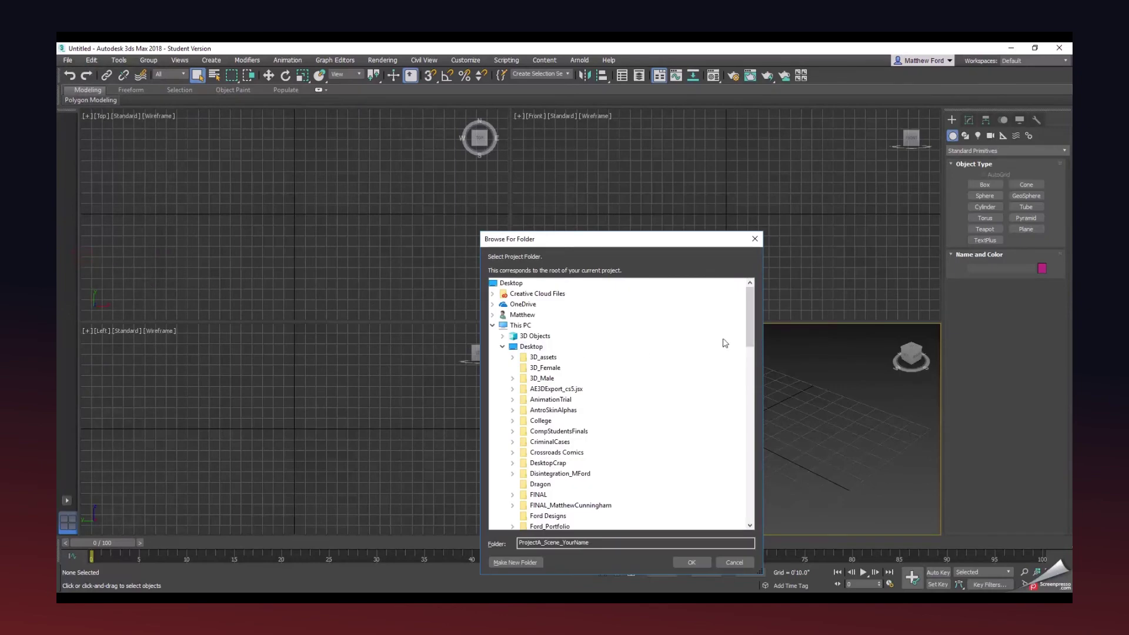
{"action": "left_click_drag", "start_coordinate": [749, 327], "coordinate": [752, 400]}
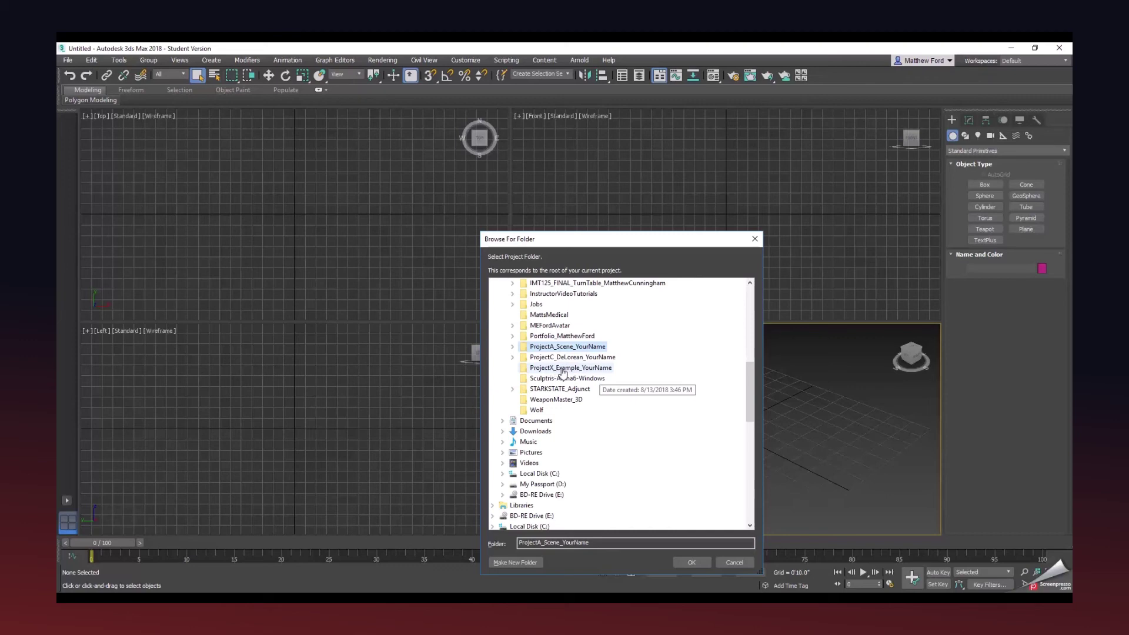
{"action": "left_click", "coordinate": [562, 369]}
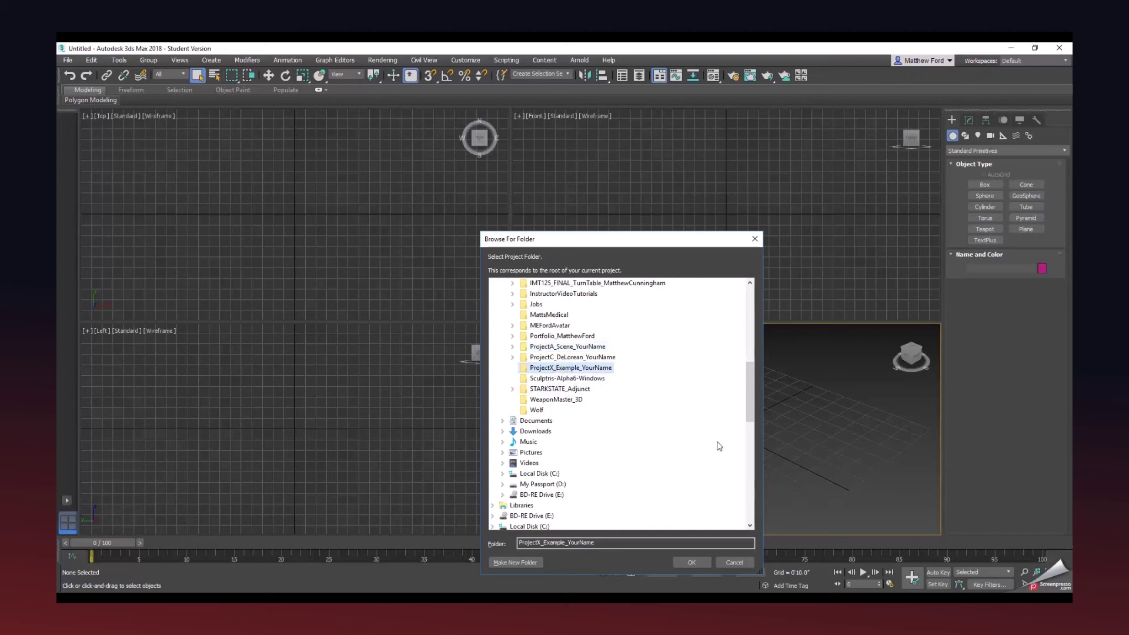
{"action": "left_click_drag", "start_coordinate": [634, 246], "coordinate": [632, 180]}
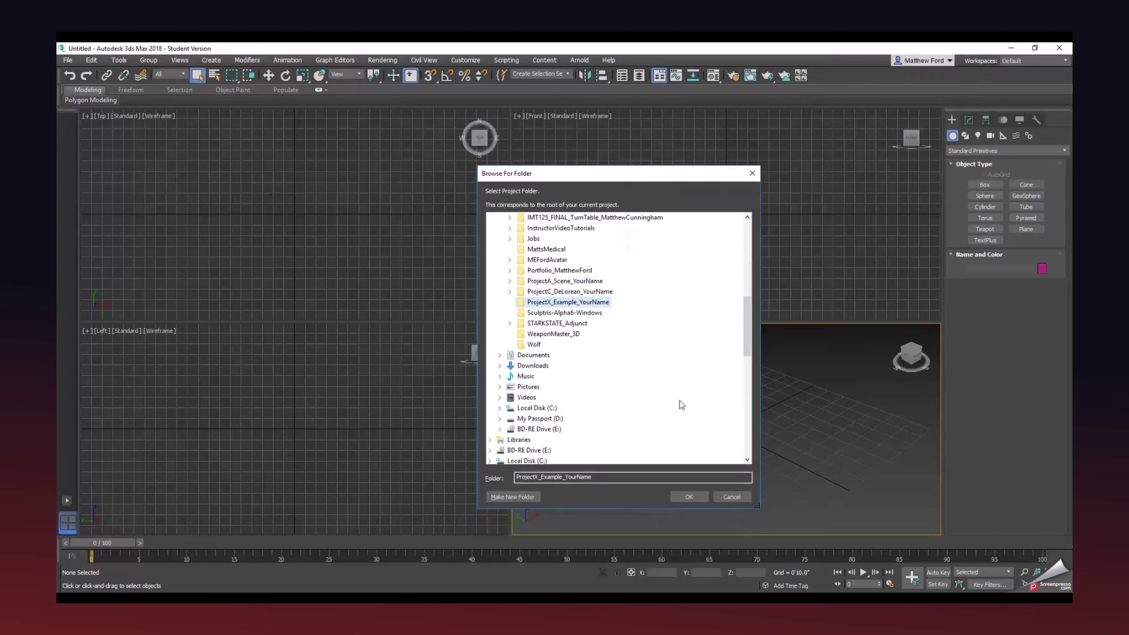
{"action": "left_click", "coordinate": [699, 496]}
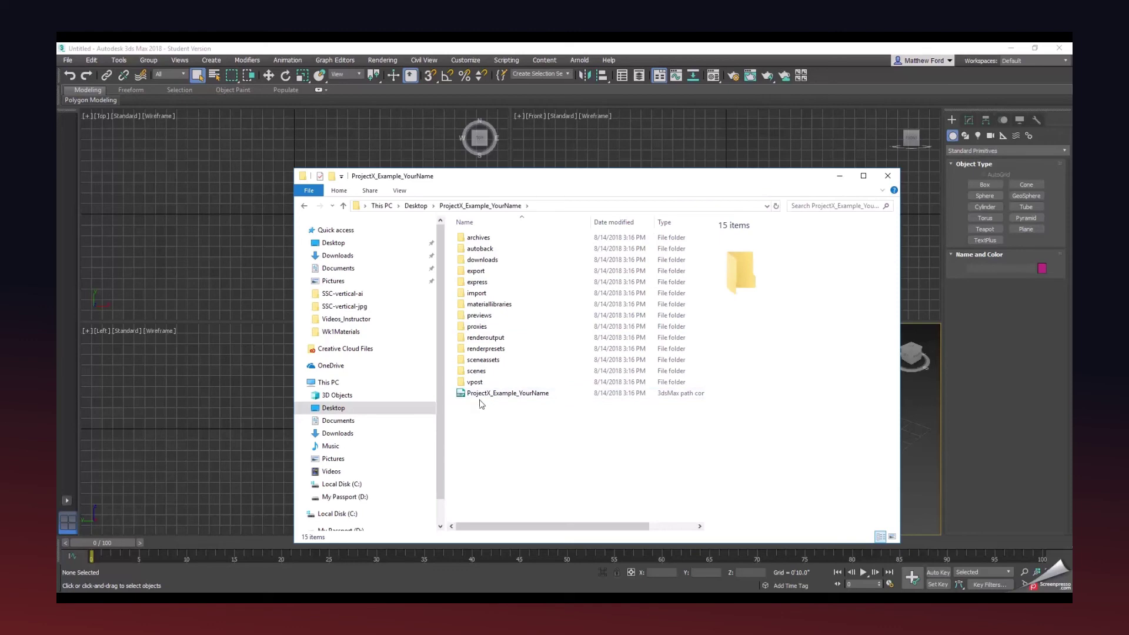
{"action": "left_click_drag", "start_coordinate": [552, 179], "coordinate": [56, 199]}
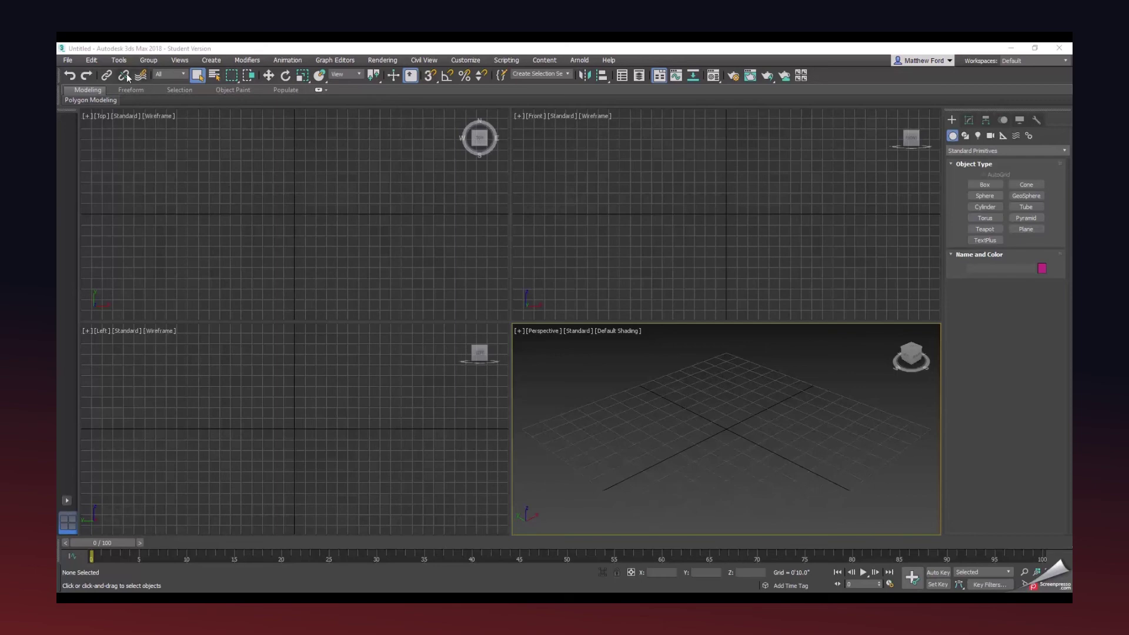
Create a Box001 cube at the centre of the Perspective viewport.
{"action": "left_click", "coordinate": [984, 185]}
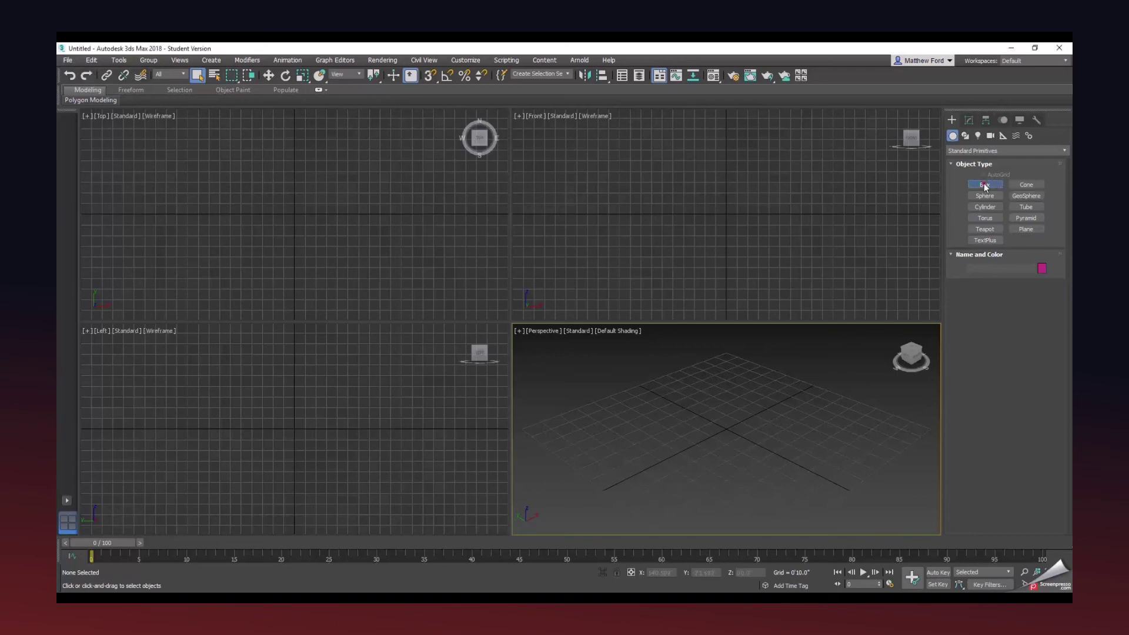
{"action": "left_click_drag", "start_coordinate": [732, 464], "coordinate": [722, 392]}
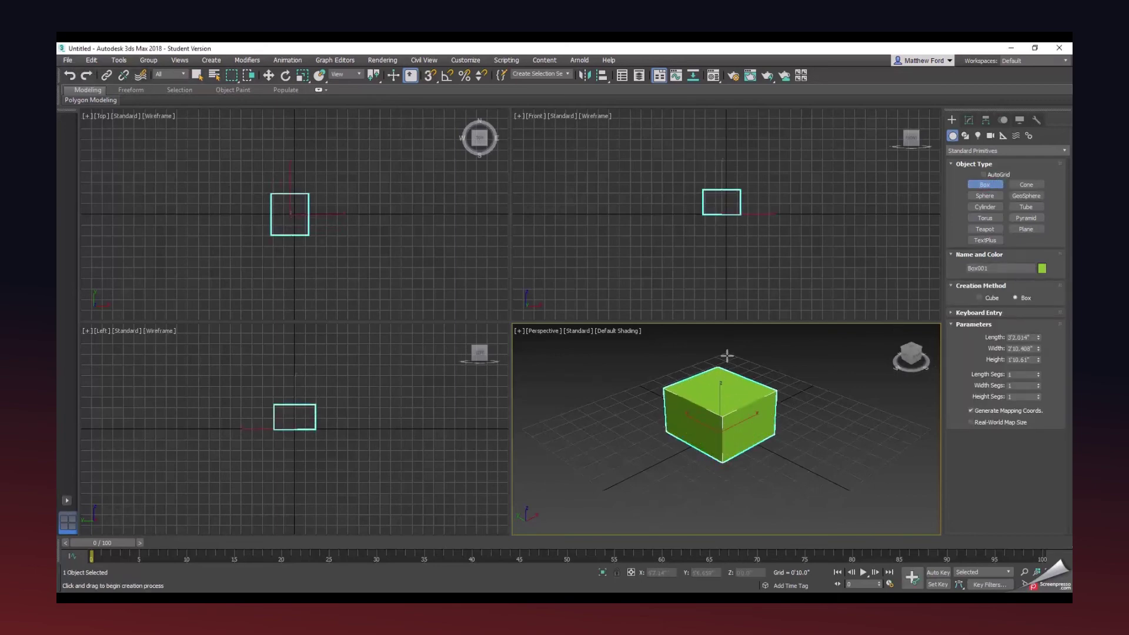
{"action": "right_click", "coordinate": [756, 395]}
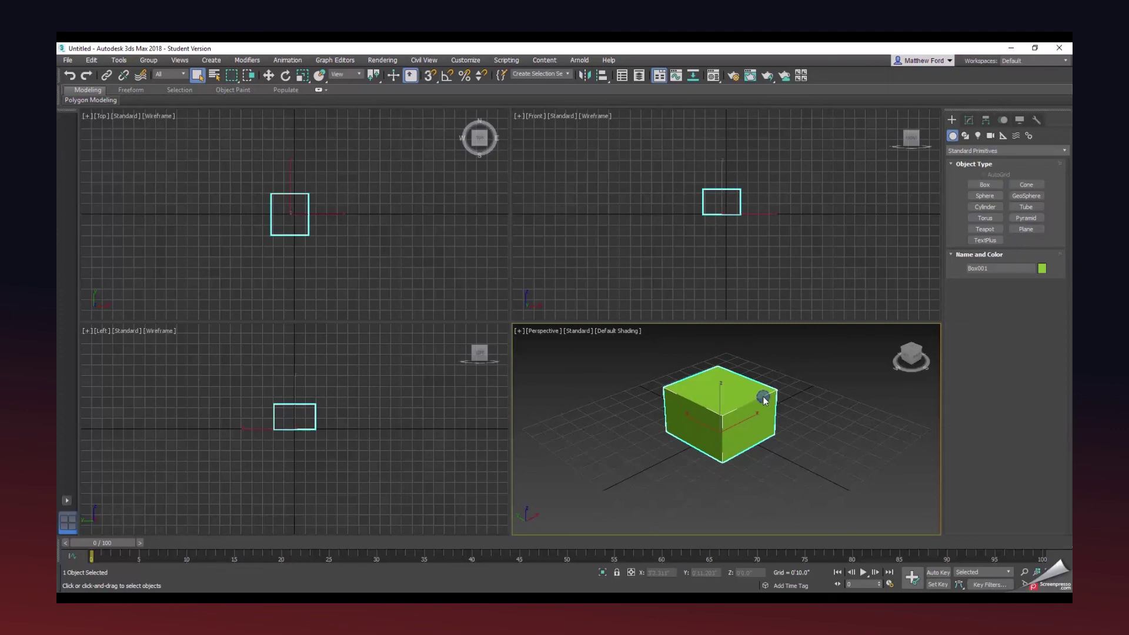
Save the scene as Lab01_Example2 with the student's name in ProjectX's scenes folder.
{"action": "left_click", "coordinate": [68, 60]}
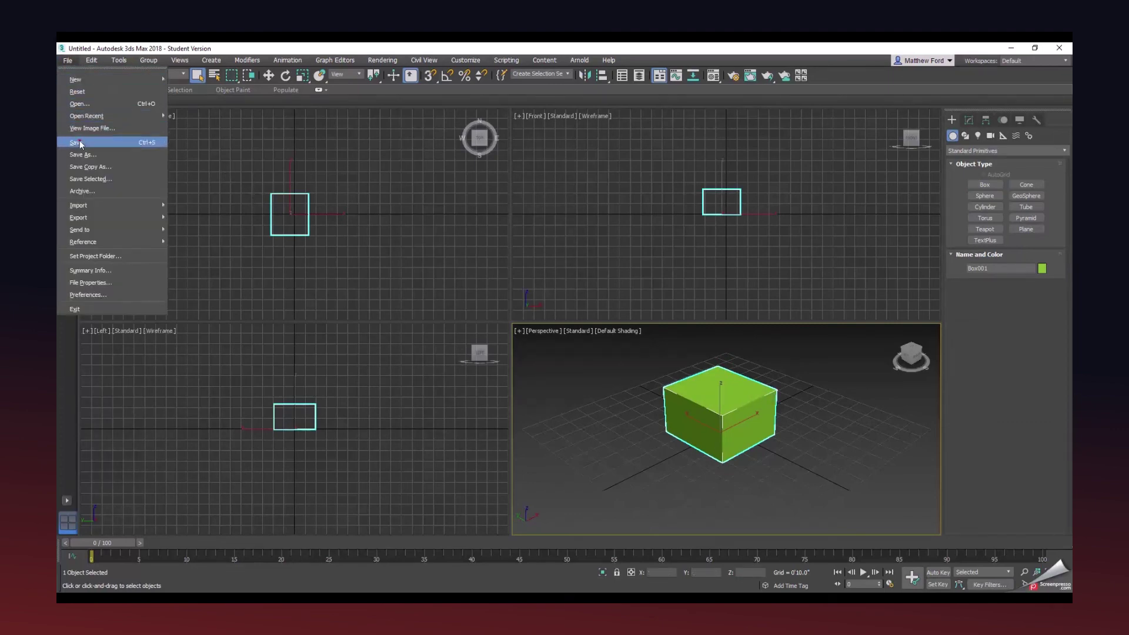
{"action": "left_click", "coordinate": [80, 143]}
{"action": "left_click_drag", "start_coordinate": [220, 56], "coordinate": [563, 118]}
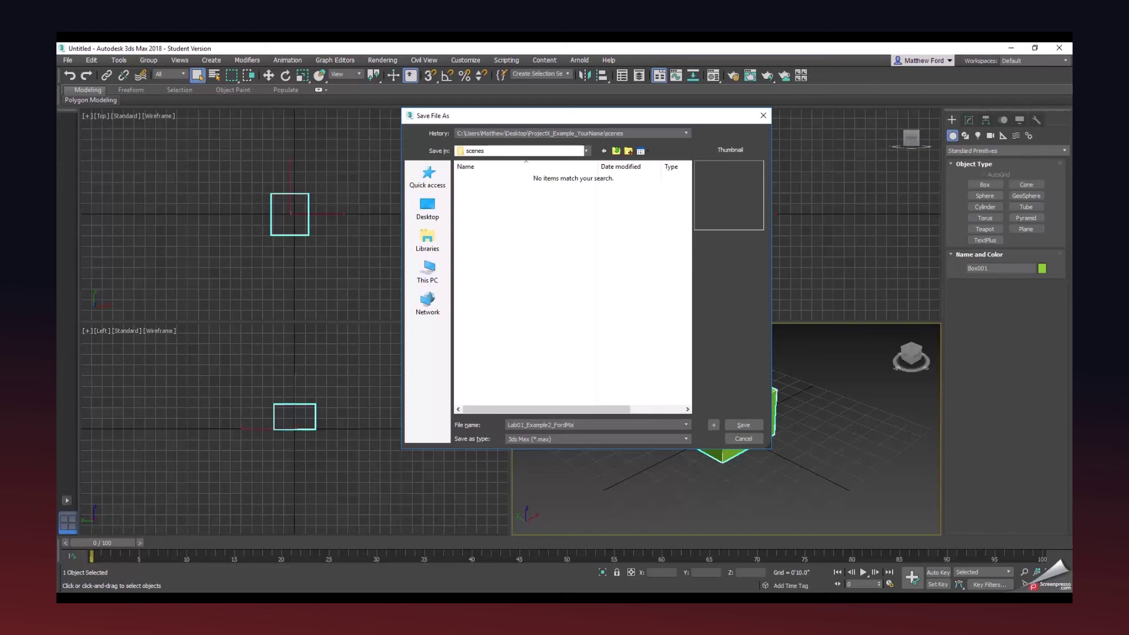
{"action": "left_click", "coordinate": [743, 425]}
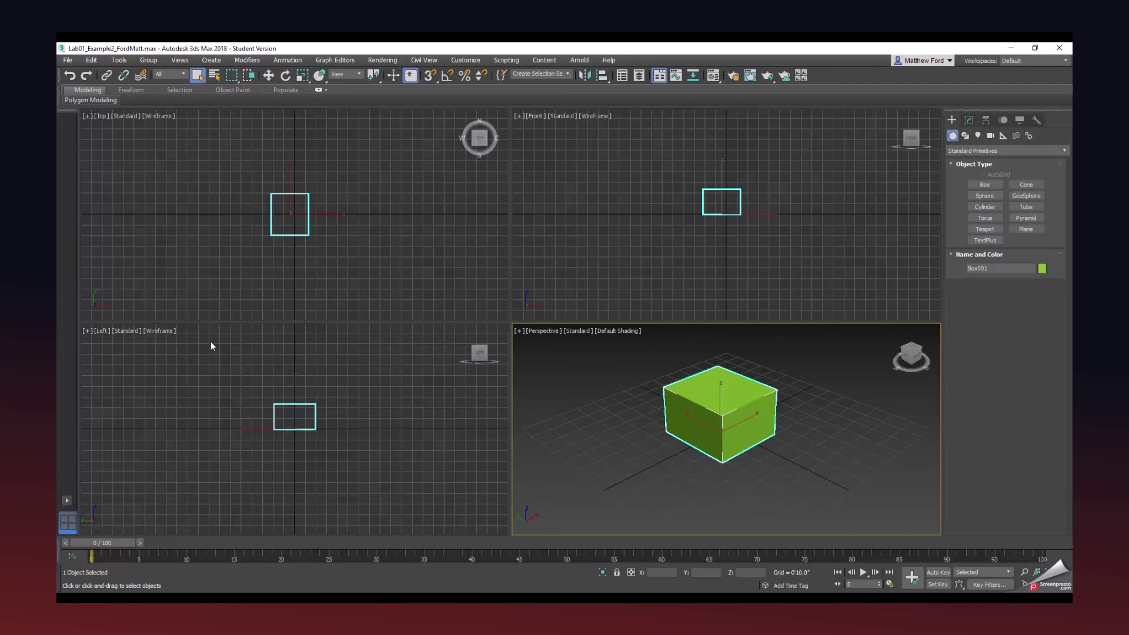
Verify in Explorer that Lab01_Example2 is the only file in the scenes folder.
{"action": "left_click_drag", "start_coordinate": [59, 256], "coordinate": [639, 166]}
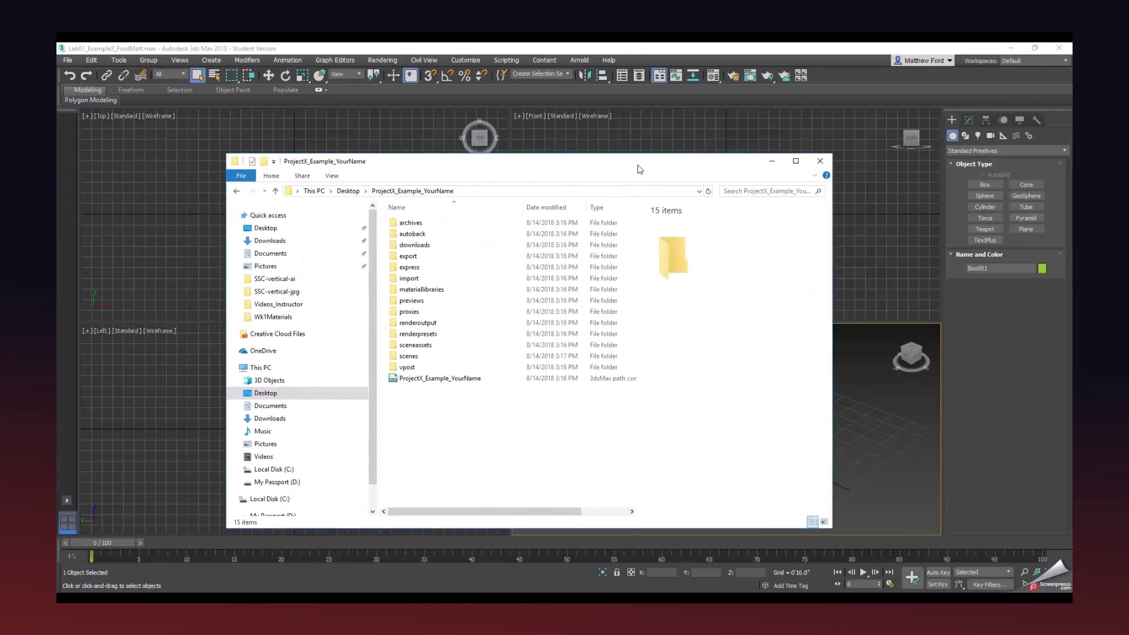
{"action": "double_click", "coordinate": [422, 357]}
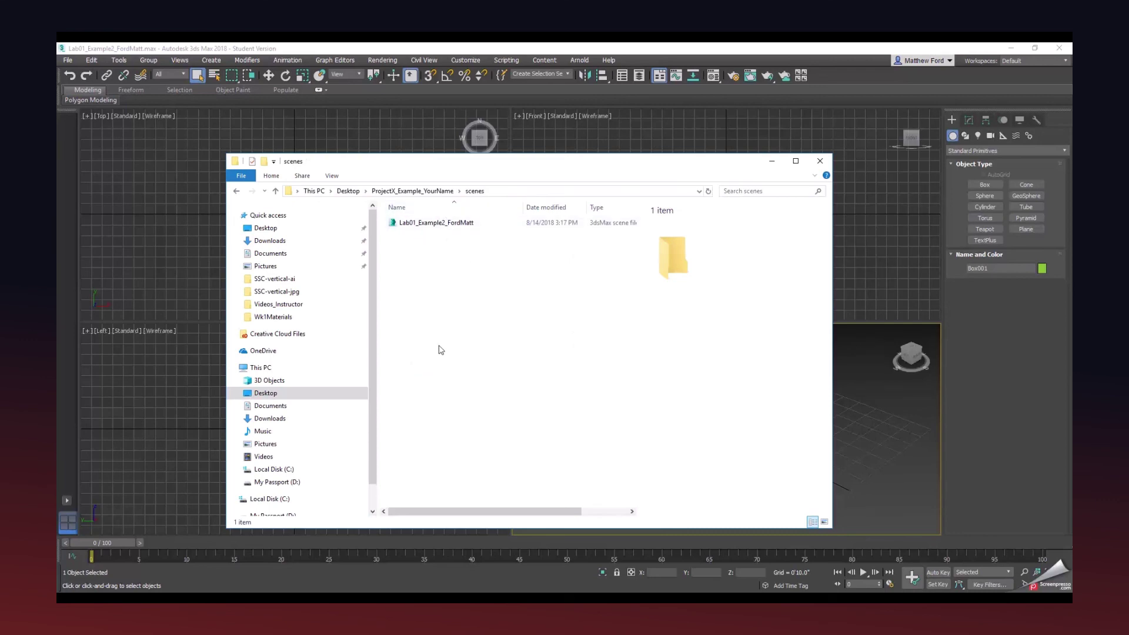
{"action": "left_click", "coordinate": [499, 171]}
{"action": "left_click_drag", "start_coordinate": [499, 171], "coordinate": [498, 186]}
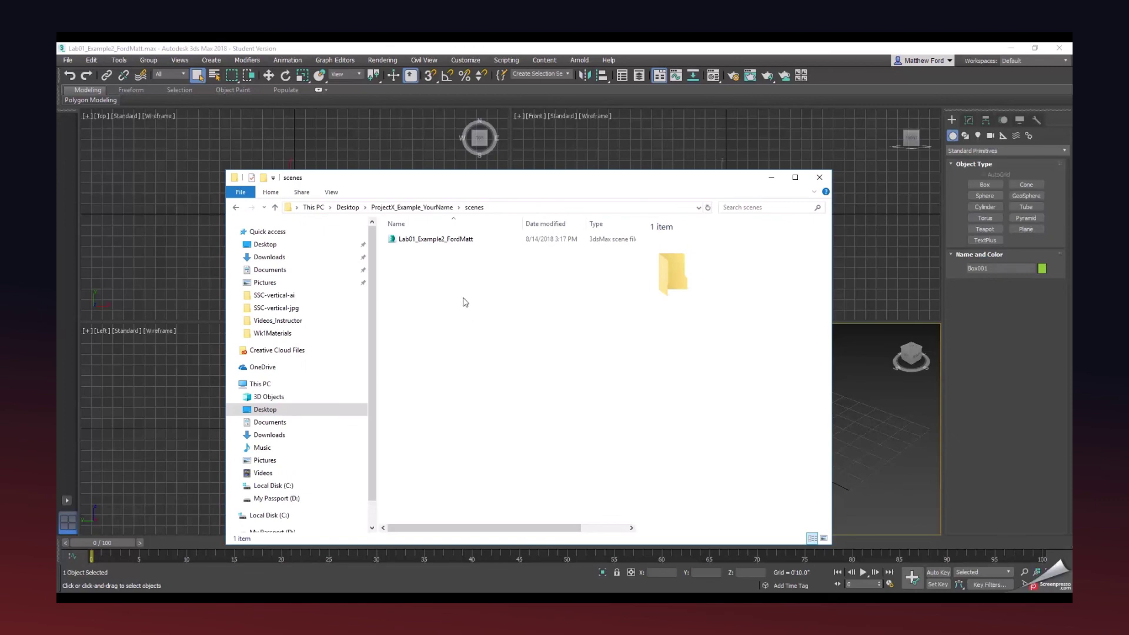
{"action": "left_click_drag", "start_coordinate": [505, 179], "coordinate": [57, 200]}
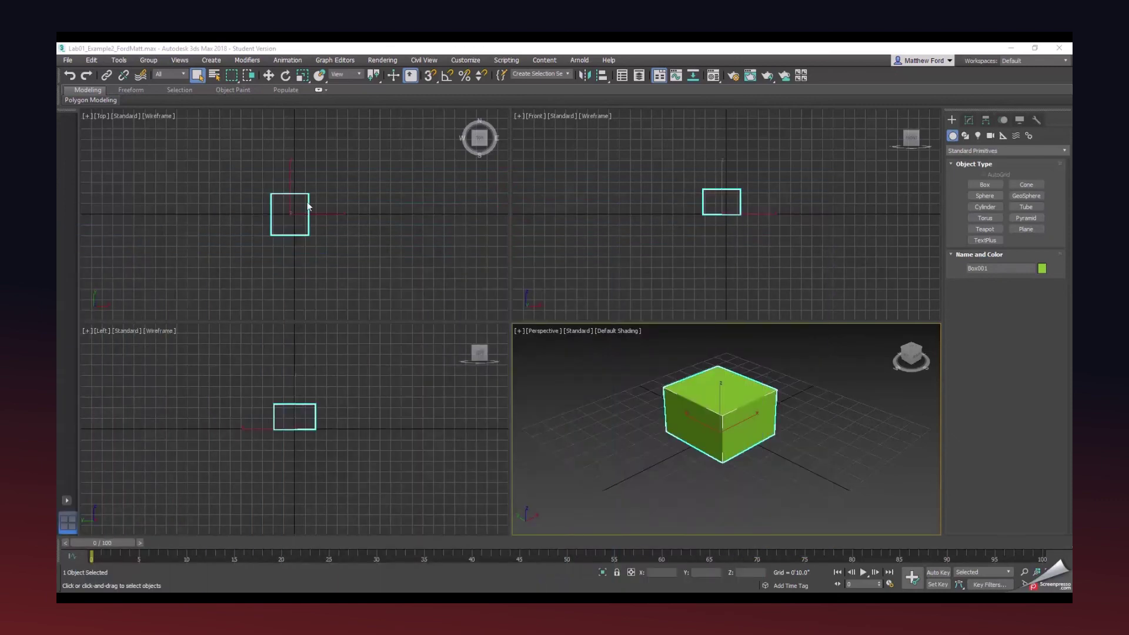
Reset 3ds Max to an empty Untitled scene.
{"action": "left_click", "coordinate": [70, 61]}
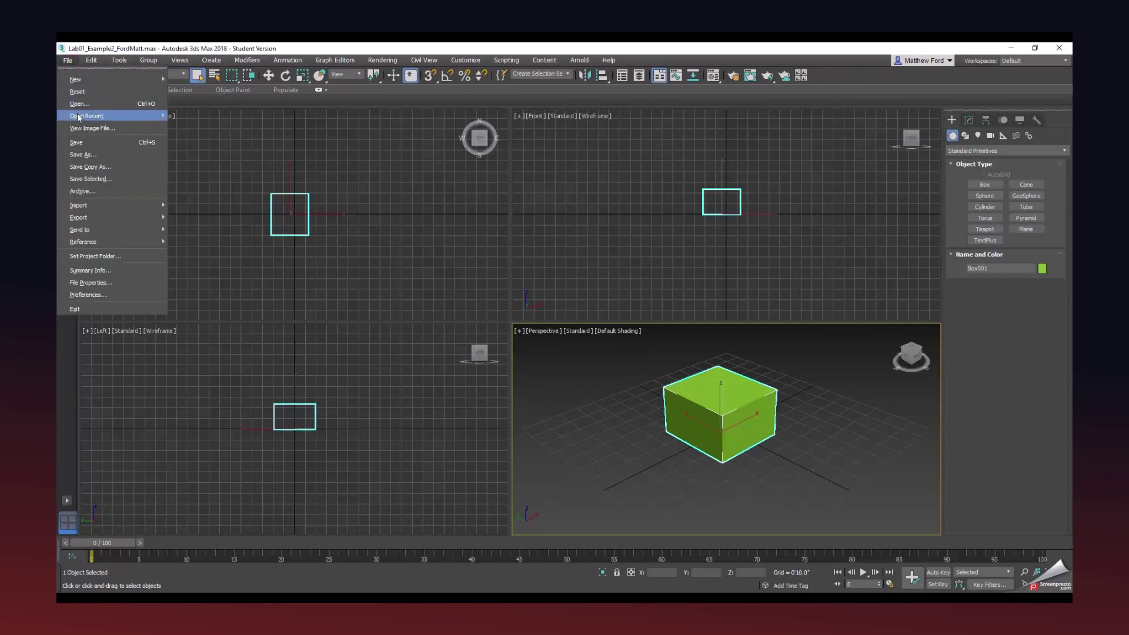
{"action": "left_click", "coordinate": [77, 91]}
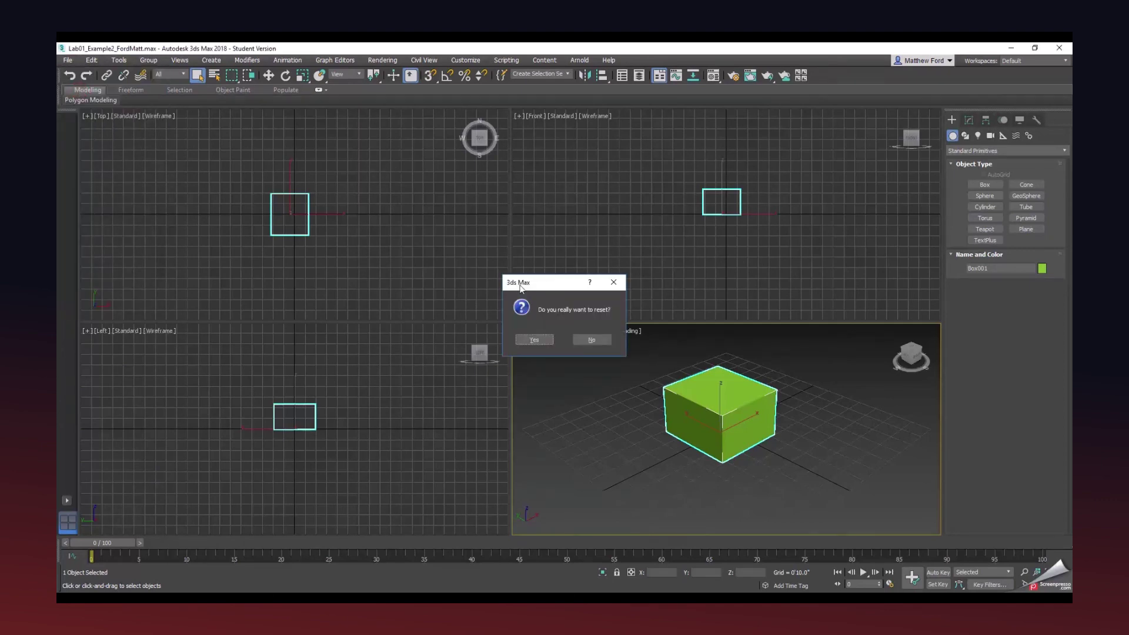
{"action": "left_click", "coordinate": [547, 339]}
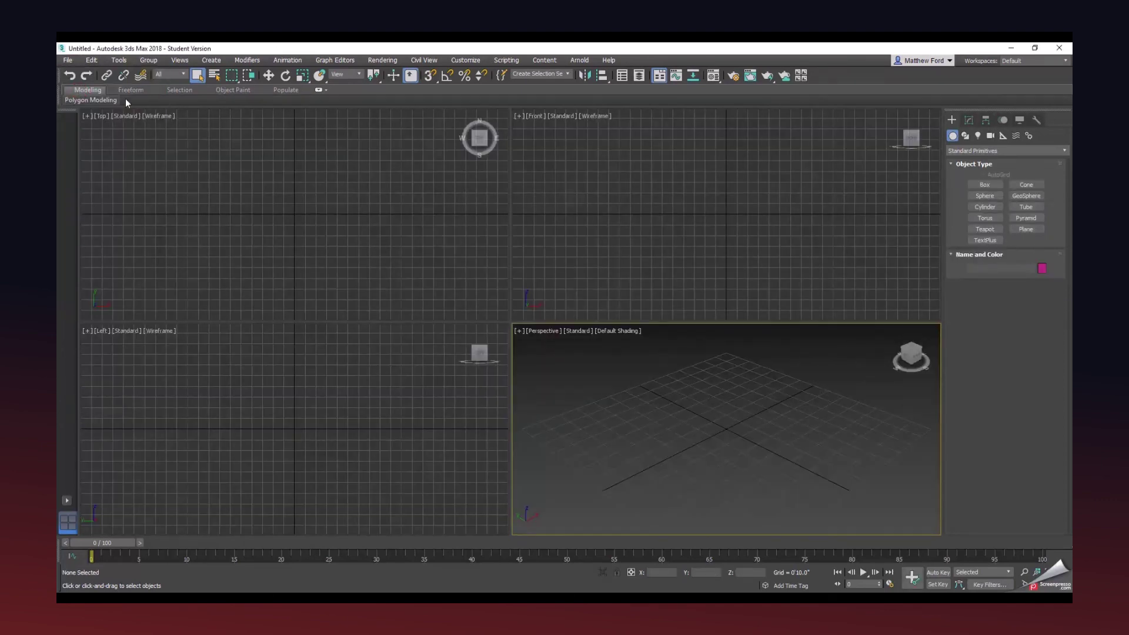
{"action": "left_click", "coordinate": [67, 59]}
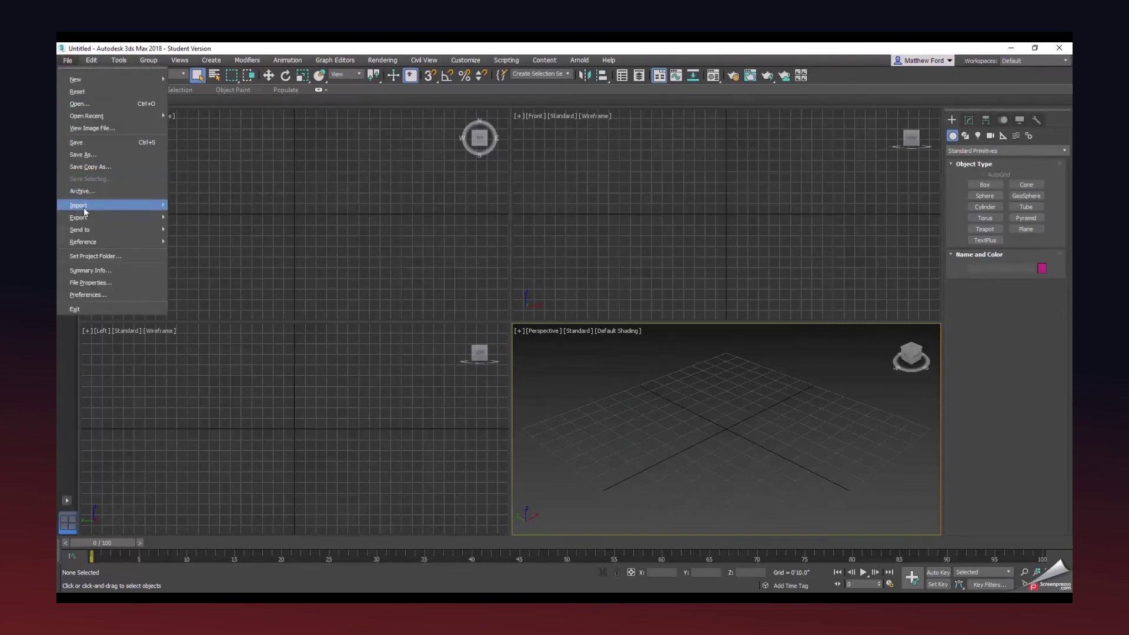
Make ProjectA_Scene_YourName the current project folder.
{"action": "left_click", "coordinate": [91, 255]}
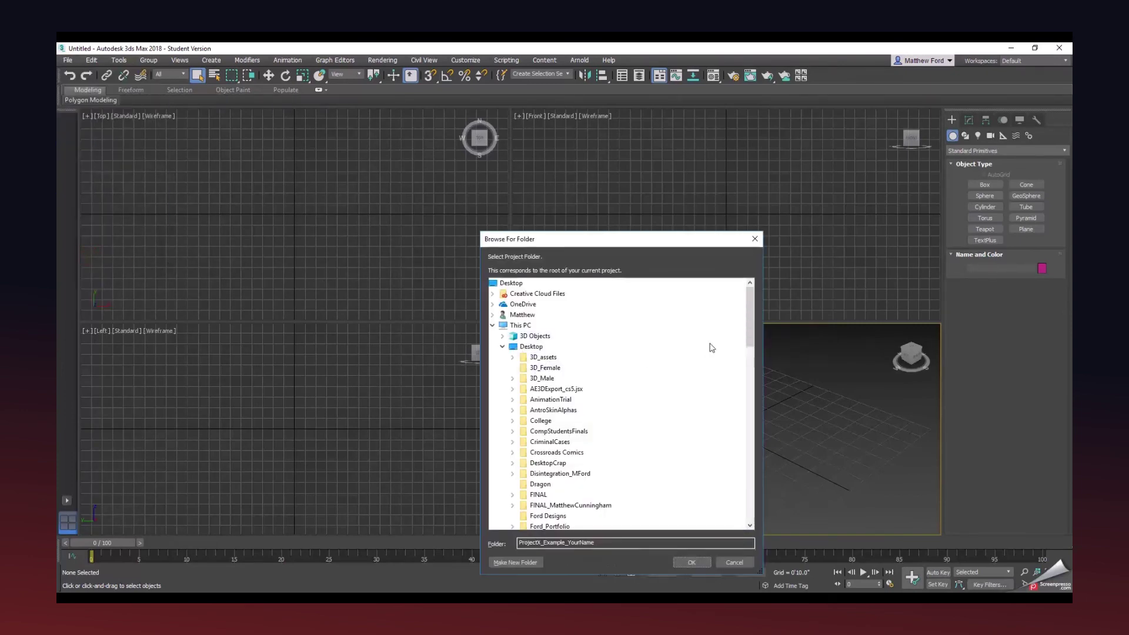
{"action": "left_click_drag", "start_coordinate": [746, 319], "coordinate": [757, 395]}
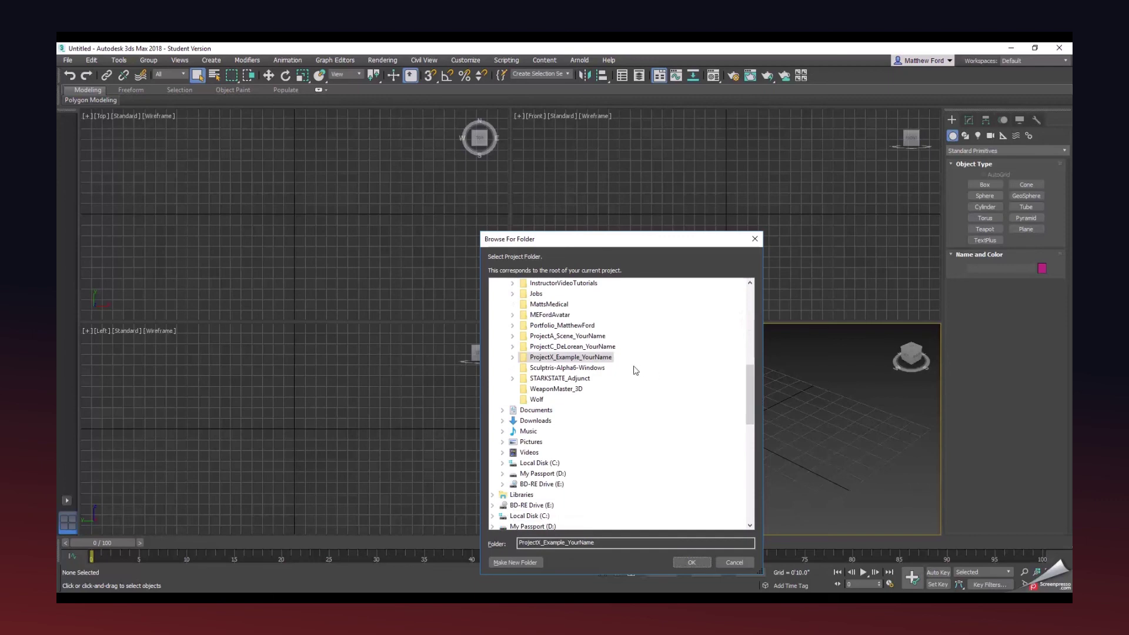
{"action": "left_click", "coordinate": [565, 336]}
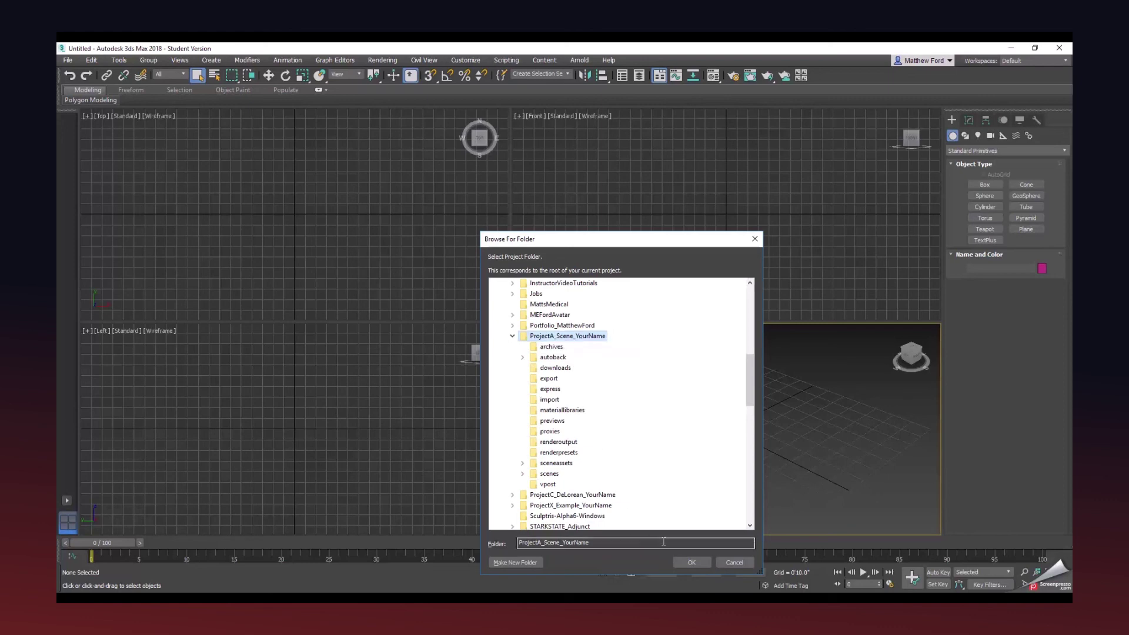
{"action": "left_click", "coordinate": [691, 563]}
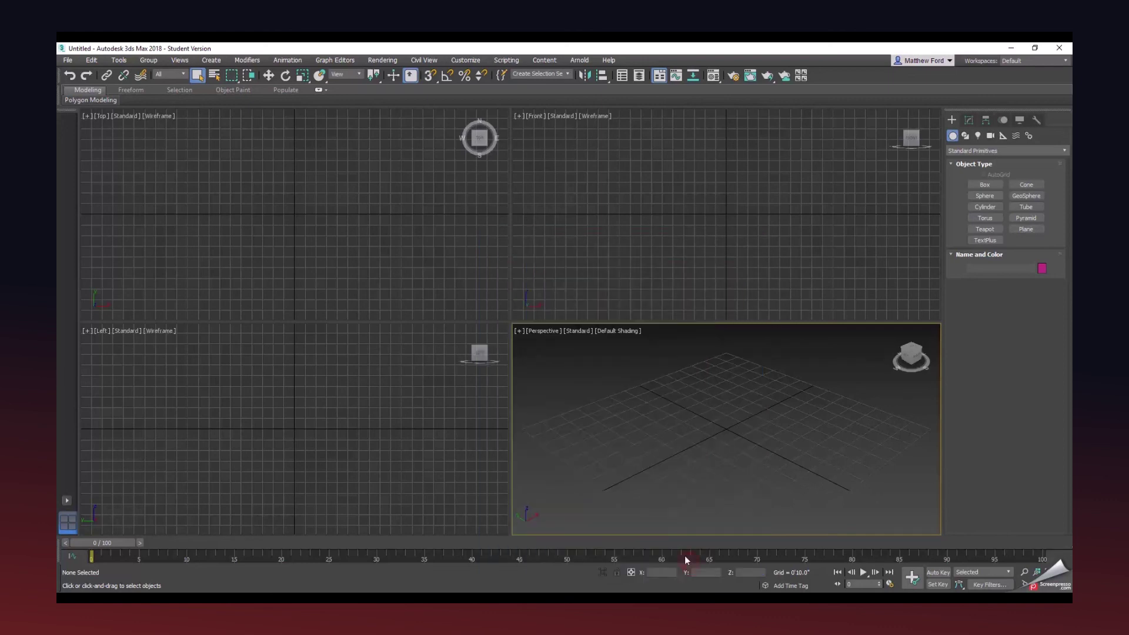
Open the Lab01_Original 01 clock-tower scene from IMT125_Scenes, then minimize 3ds Max.
{"action": "left_click", "coordinate": [68, 60]}
{"action": "left_click", "coordinate": [75, 104]}
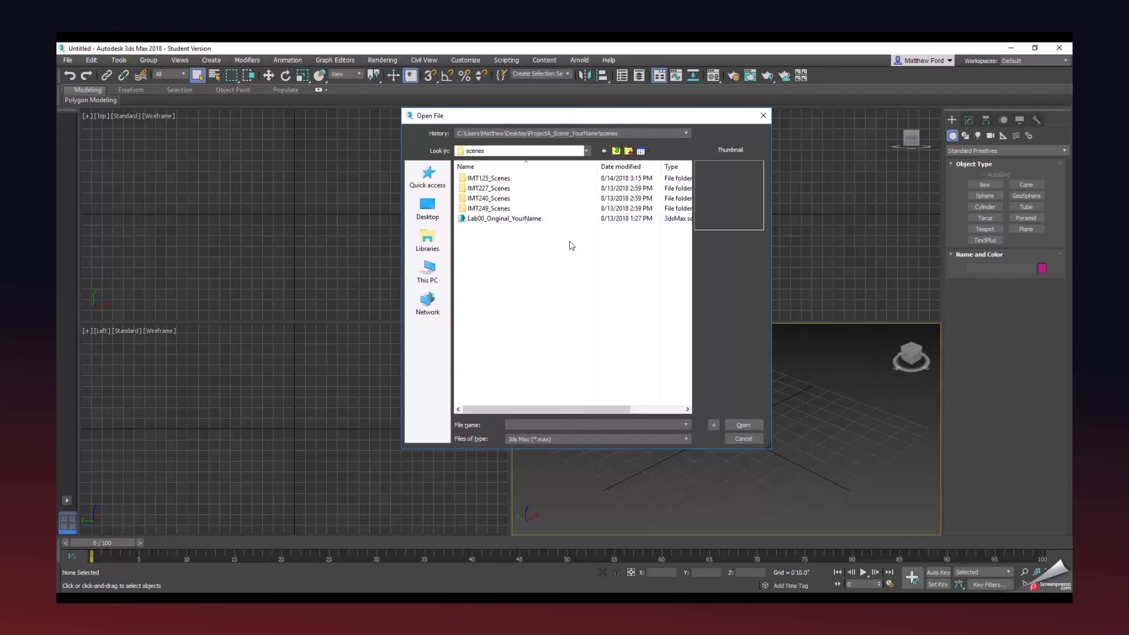
{"action": "double_click", "coordinate": [488, 178]}
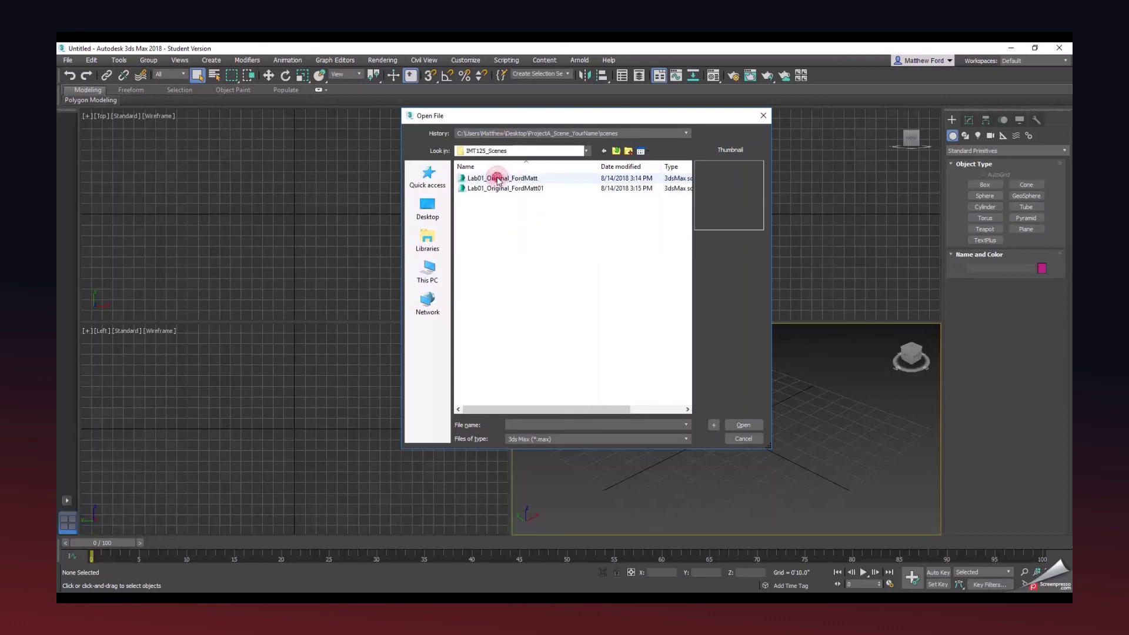
{"action": "double_click", "coordinate": [497, 189]}
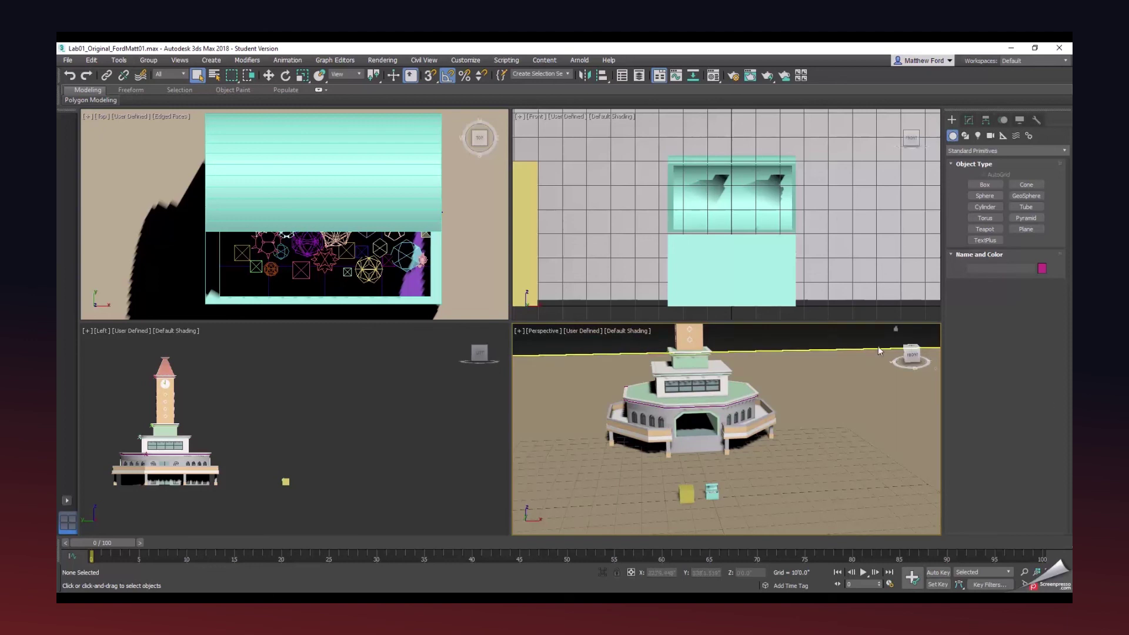
{"action": "left_click", "coordinate": [1010, 49]}
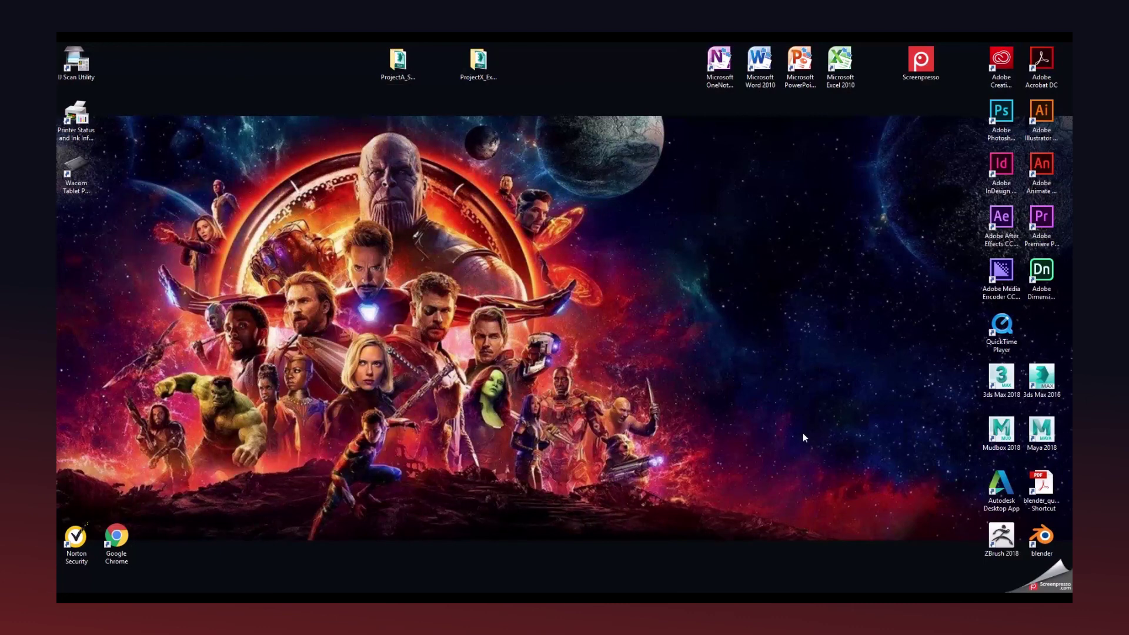